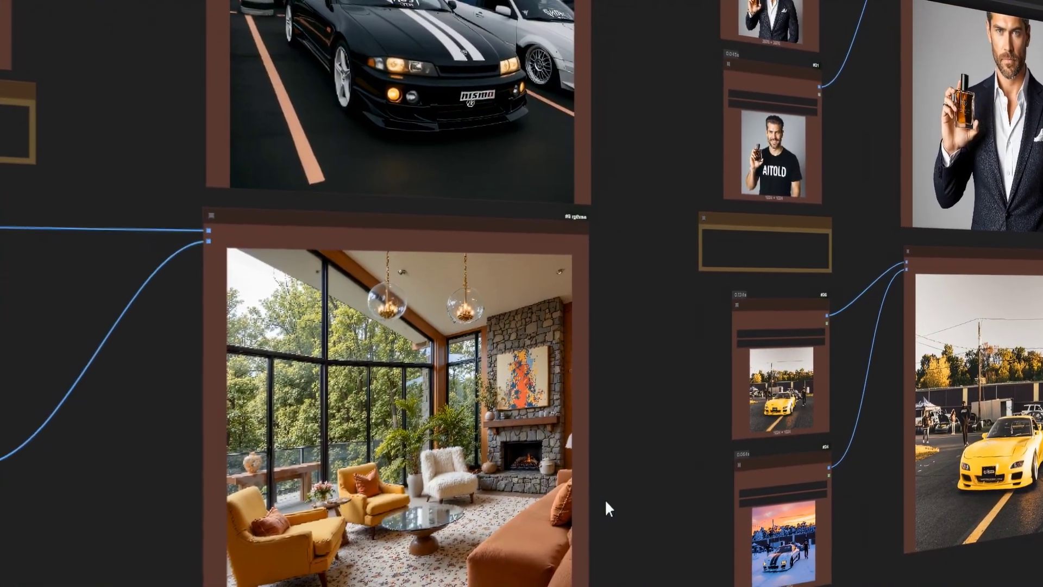
Bypass the Resize Image node between the image loader and the rest of the workflow
{"action": "left_click_drag", "start_coordinate": [196, 517], "coordinate": [0, 511]}
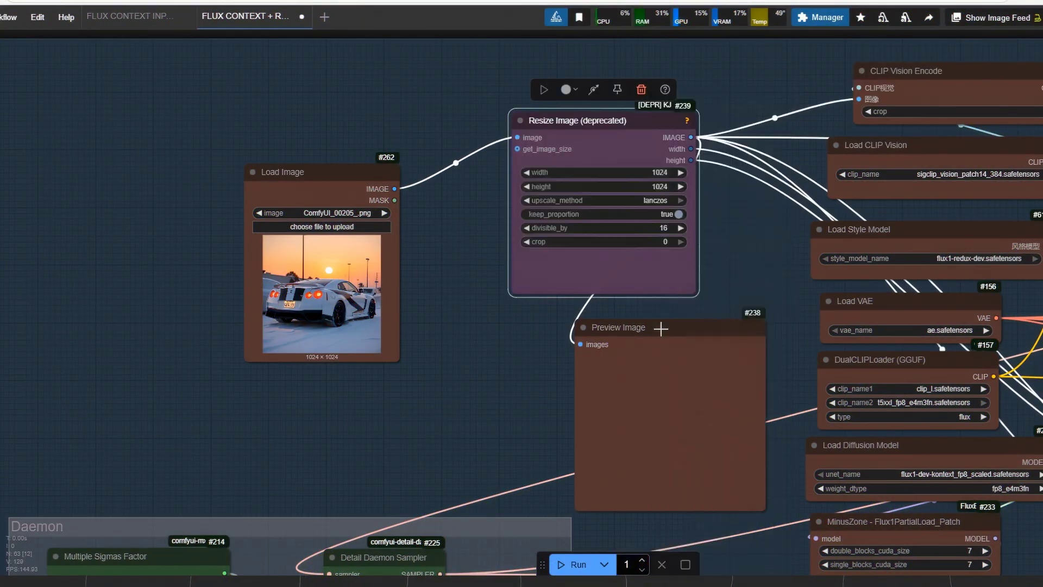
{"action": "key", "text": "ctrl+b"}
Examine the Load Diffusion Model node and the MinusZone Flux1PartialLoad_Patch node beneath it
{"action": "scroll", "coordinate": [513, 401], "scroll_direction": "down", "scroll_amount": 4}
{"action": "left_click_drag", "start_coordinate": [513, 401], "coordinate": [589, 74]}
{"action": "scroll", "coordinate": [598, 254], "scroll_direction": "up", "scroll_amount": 2}
{"action": "left_click_drag", "start_coordinate": [776, 44], "coordinate": [294, 328]}
{"action": "left_click", "coordinate": [447, 401]}
{"action": "scroll", "coordinate": [439, 481], "scroll_direction": "up", "scroll_amount": 9}
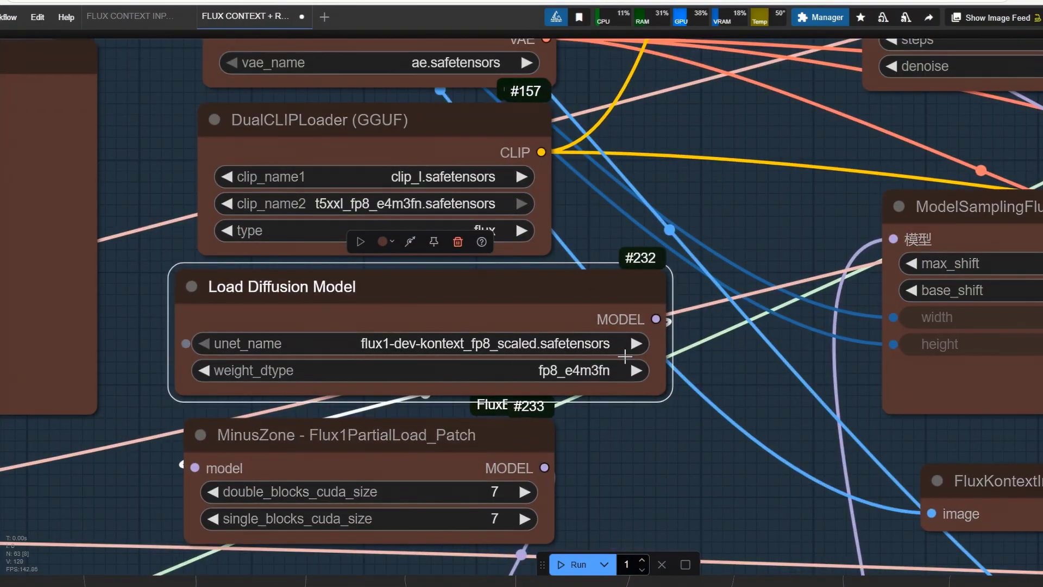
{"action": "scroll", "coordinate": [590, 350], "scroll_direction": "down", "scroll_amount": 5}
{"action": "left_click_drag", "start_coordinate": [502, 407], "coordinate": [516, 408]}
{"action": "scroll", "coordinate": [408, 496], "scroll_direction": "up", "scroll_amount": 5}
{"action": "left_click_drag", "start_coordinate": [678, 355], "coordinate": [679, 355]}
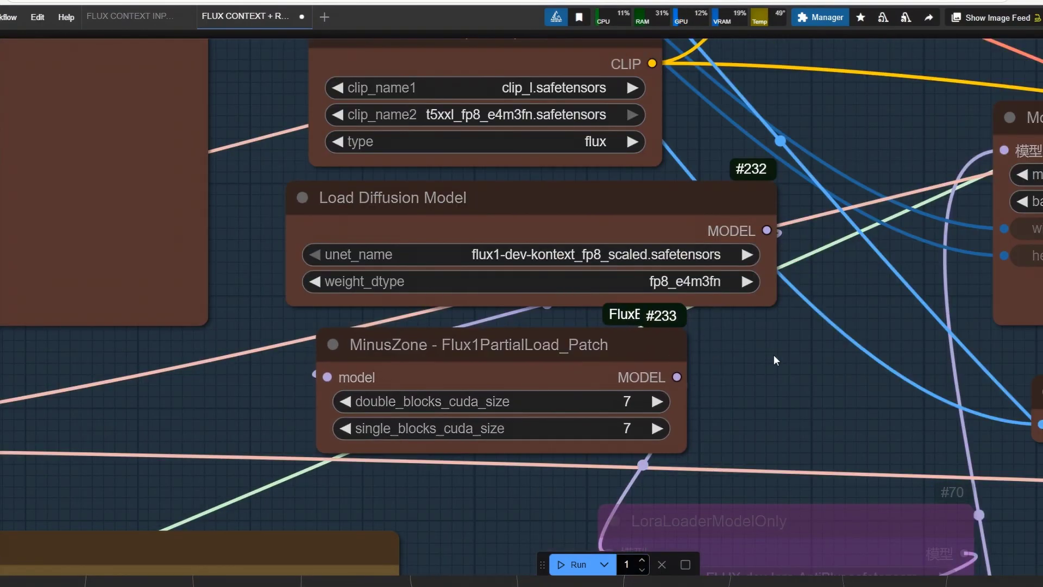
Examine the chain of bypassed LoraLoaderModelOnly nodes and the note about the MinusZone low-VRAM patch
{"action": "scroll", "coordinate": [773, 360], "scroll_direction": "down", "scroll_amount": 3}
{"action": "left_click_drag", "start_coordinate": [813, 375], "coordinate": [548, 209]}
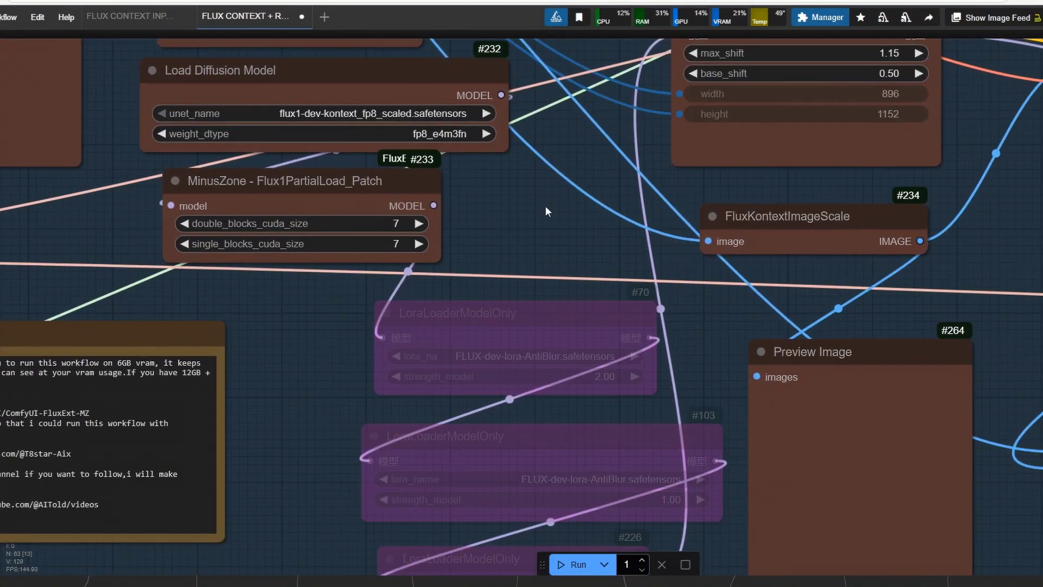
{"action": "scroll", "coordinate": [548, 283], "scroll_direction": "down", "scroll_amount": 2}
{"action": "left_click_drag", "start_coordinate": [481, 237], "coordinate": [470, 190]}
{"action": "scroll", "coordinate": [554, 515], "scroll_direction": "down", "scroll_amount": 2}
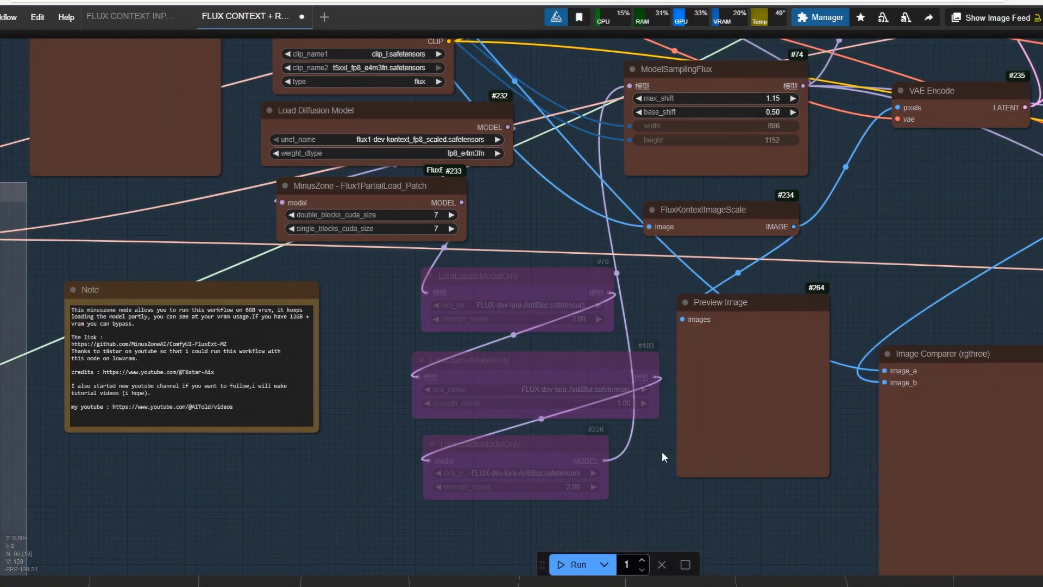
{"action": "scroll", "coordinate": [663, 342], "scroll_direction": "up", "scroll_amount": 2}
{"action": "left_click_drag", "start_coordinate": [595, 240], "coordinate": [462, 480]}
{"action": "scroll", "coordinate": [434, 434], "scroll_direction": "down", "scroll_amount": 2}
{"action": "scroll", "coordinate": [415, 329], "scroll_direction": "down", "scroll_amount": 2}
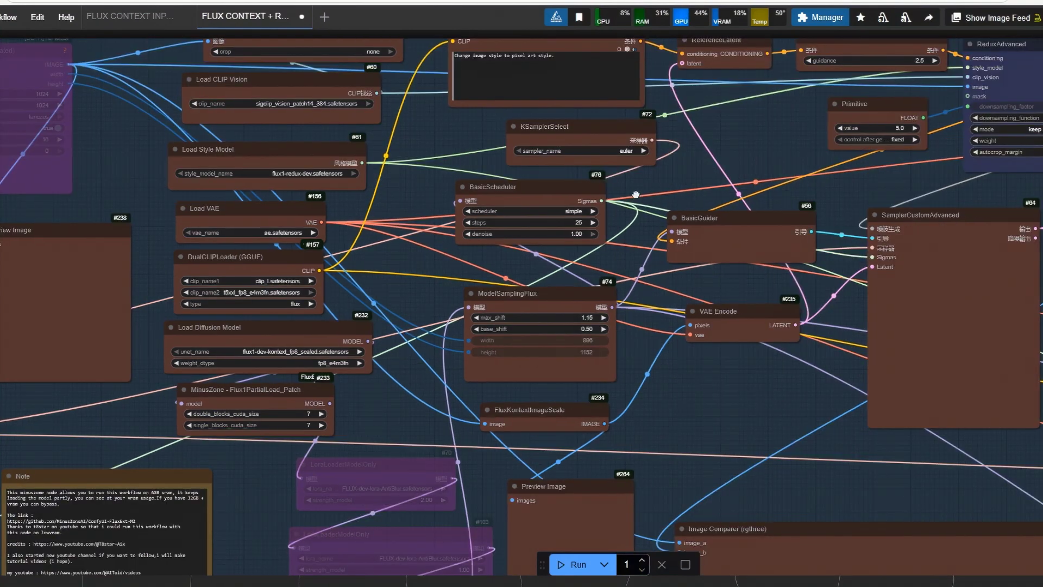
Examine the BasicScheduler, ModelSamplingFlux, FluxKontextImageScale and VAE Encode nodes
{"action": "left_click_drag", "start_coordinate": [634, 193], "coordinate": [509, 188]}
{"action": "scroll", "coordinate": [482, 343], "scroll_direction": "up", "scroll_amount": 2}
{"action": "scroll", "coordinate": [442, 425], "scroll_direction": "up", "scroll_amount": 1}
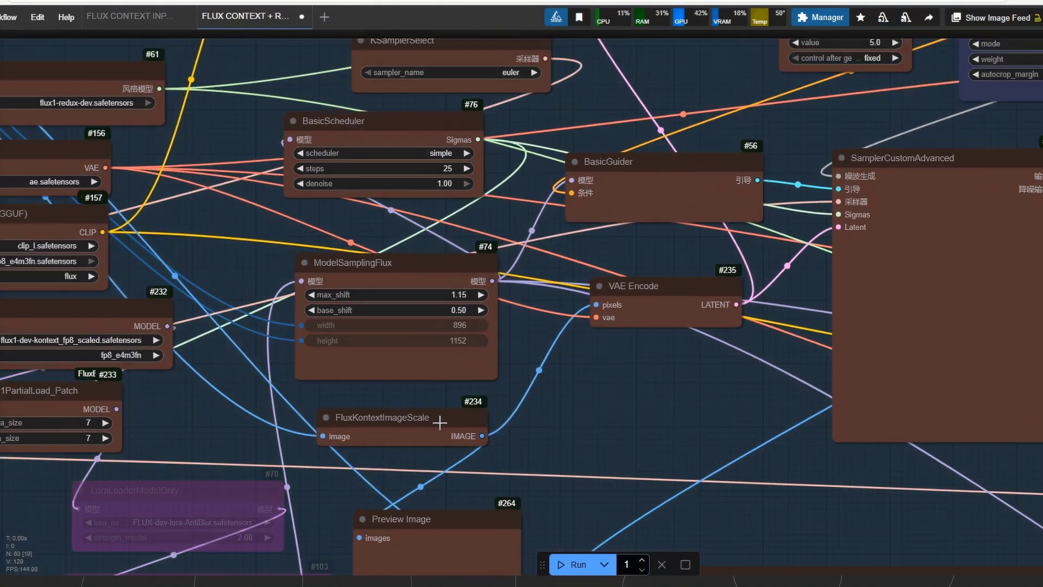
{"action": "left_click", "coordinate": [553, 422]}
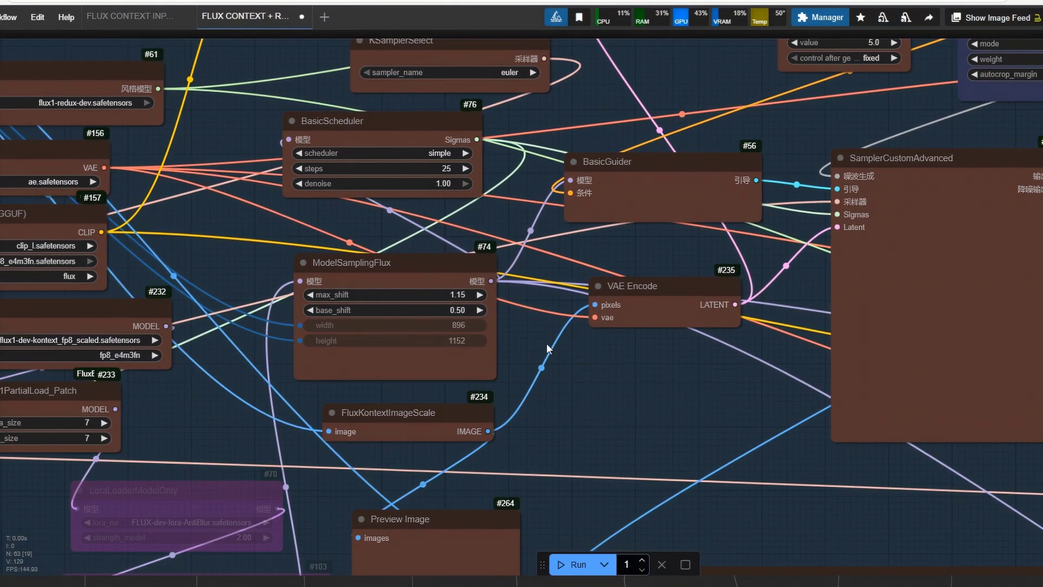
{"action": "scroll", "coordinate": [546, 344], "scroll_direction": "up", "scroll_amount": 3}
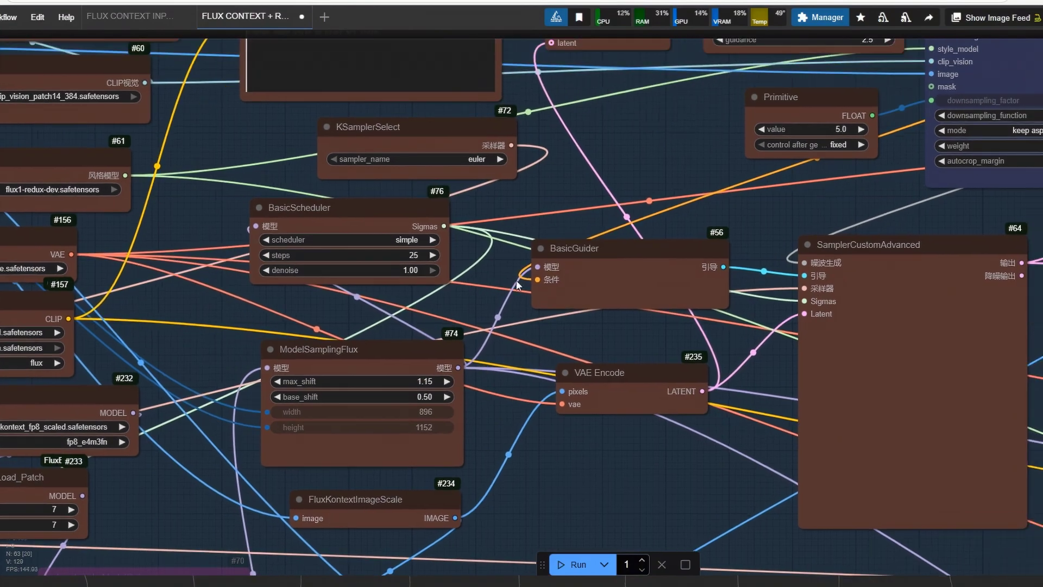
Examine the guidance nodes and the Primitive node that feeds the downsampling factor of ReduxAdvanced
{"action": "left_click_drag", "start_coordinate": [546, 205], "coordinate": [551, 322]}
{"action": "left_click", "coordinate": [372, 109]}
{"action": "scroll", "coordinate": [604, 214], "scroll_direction": "down", "scroll_amount": 1}
{"action": "left_click_drag", "start_coordinate": [604, 214], "coordinate": [643, 287]}
{"action": "left_click_drag", "start_coordinate": [713, 313], "coordinate": [501, 271]}
{"action": "left_click", "coordinate": [493, 188]}
{"action": "left_click", "coordinate": [552, 254]}
{"action": "scroll", "coordinate": [551, 254], "scroll_direction": "down", "scroll_amount": 3}
{"action": "scroll", "coordinate": [792, 209], "scroll_direction": "up", "scroll_amount": 4}
{"action": "left_click", "coordinate": [515, 263]}
{"action": "scroll", "coordinate": [515, 263], "scroll_direction": "up", "scroll_amount": 3}
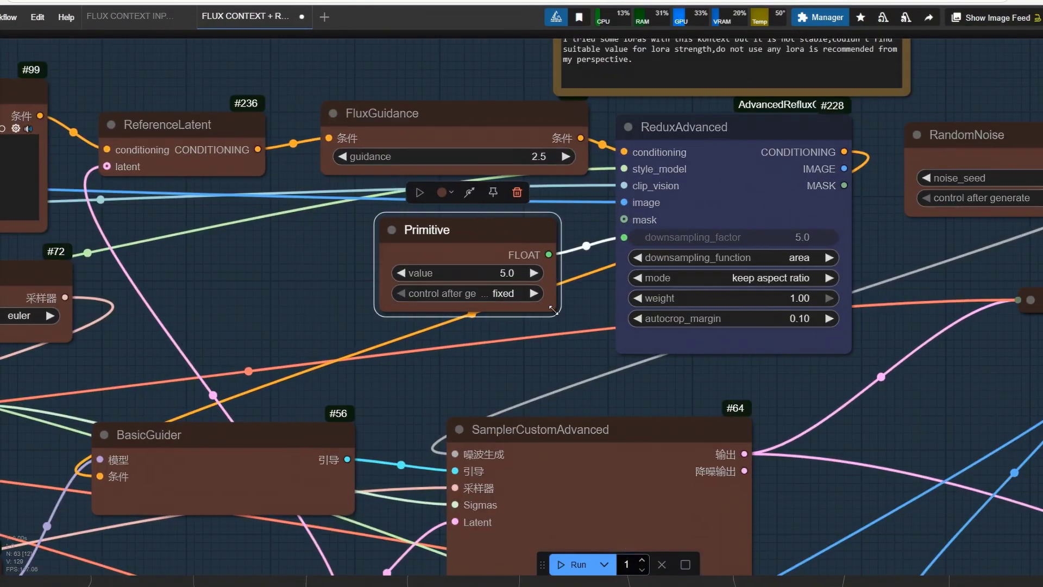
{"action": "left_click_drag", "start_coordinate": [742, 169], "coordinate": [746, 171]}
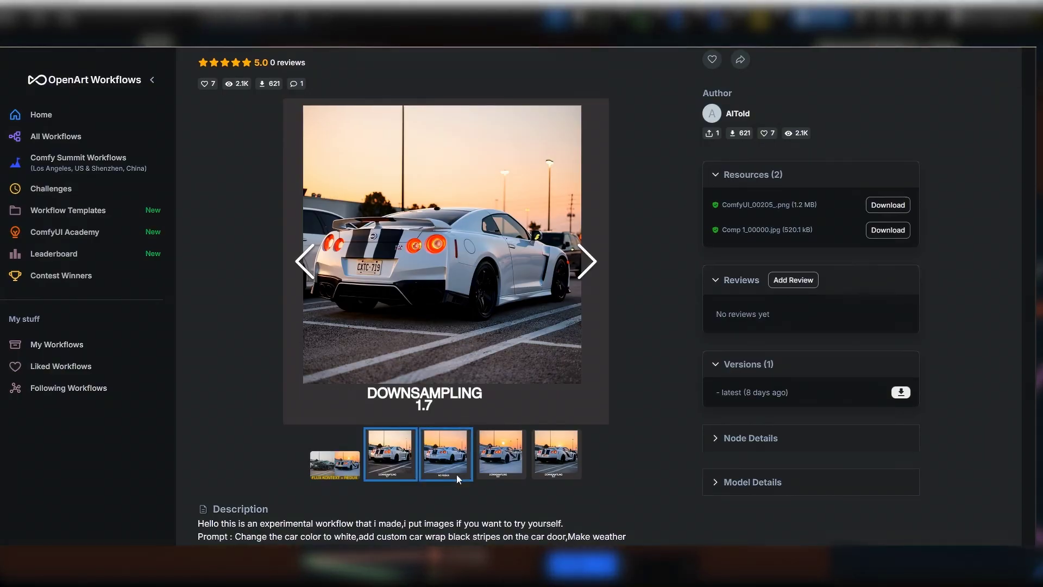
Switch to the OpenArt Workflows page and view the No Redux sample image and the downsampling sample beside it
{"action": "scroll", "coordinate": [435, 471], "scroll_direction": "down", "scroll_amount": 1}
{"action": "scroll", "coordinate": [426, 469], "scroll_direction": "up", "scroll_amount": 1}
{"action": "left_click", "coordinate": [437, 462]}
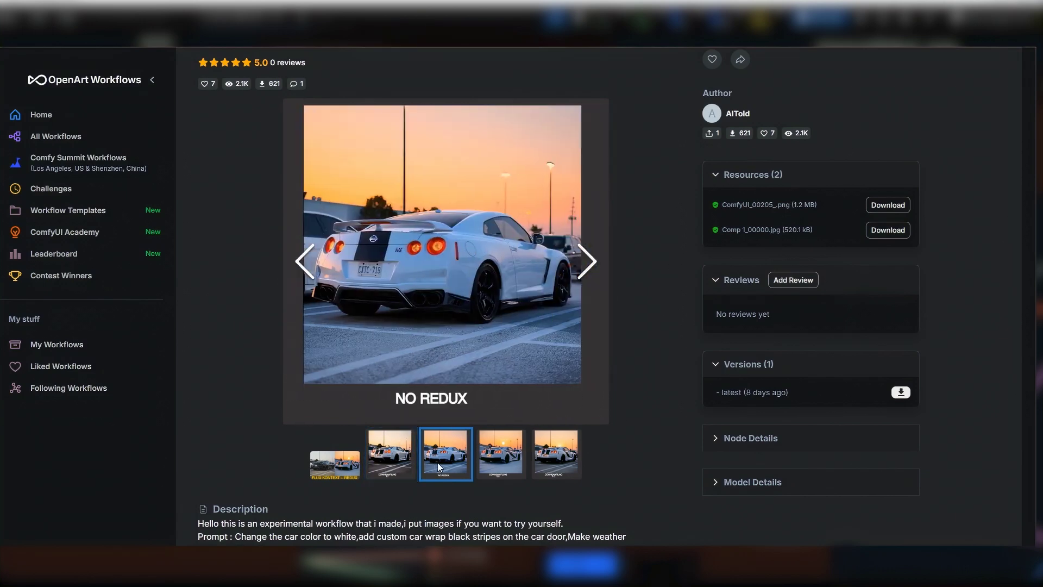
{"action": "scroll", "coordinate": [412, 465], "scroll_direction": "down", "scroll_amount": 1}
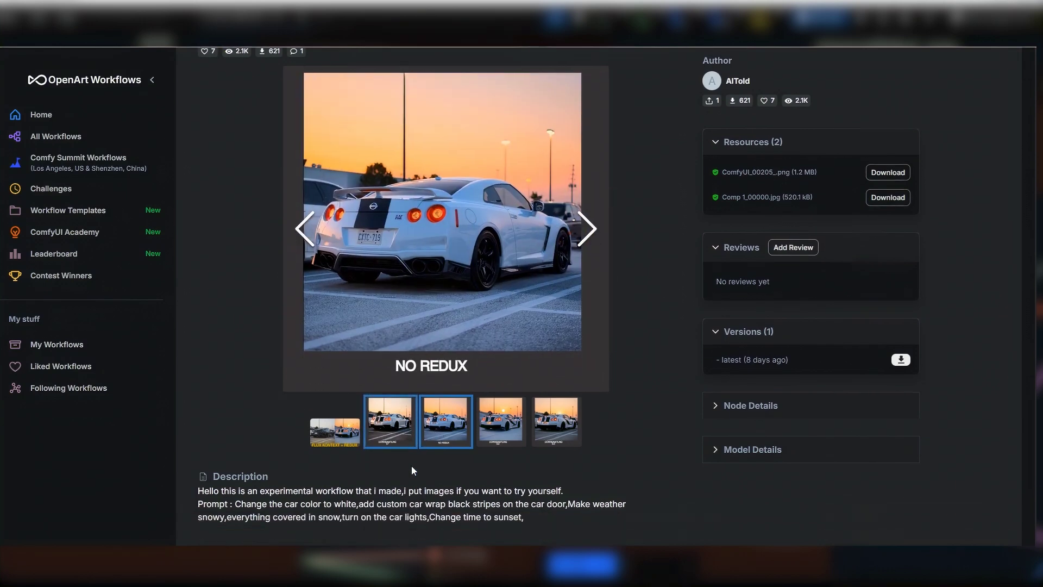
{"action": "left_click", "coordinate": [491, 402]}
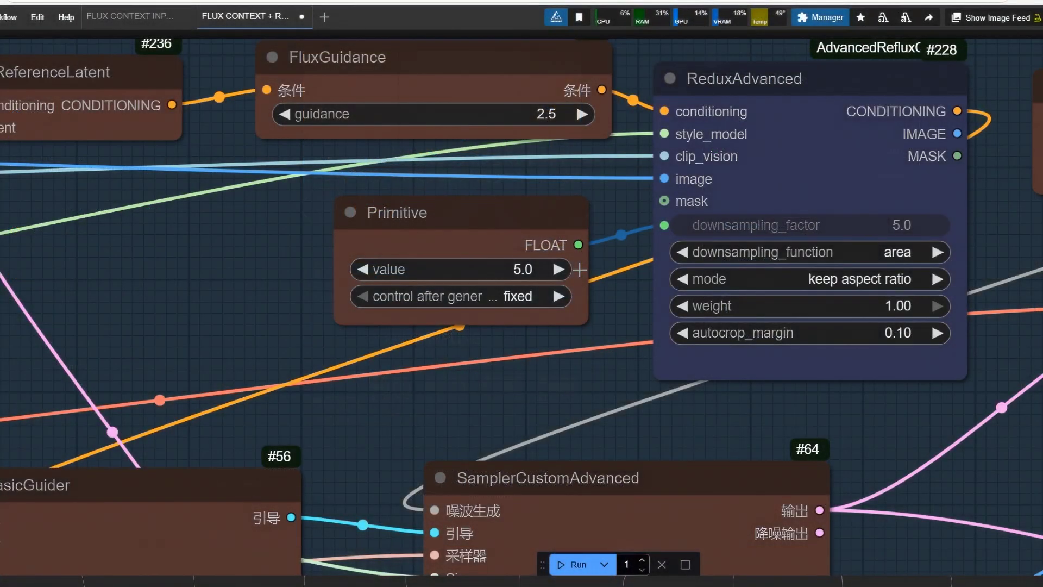
Go back to the ComfyUI workflow and check the Primitive value linked to ReduxAdvanced's downsampling factor
{"action": "key", "text": "Return"}
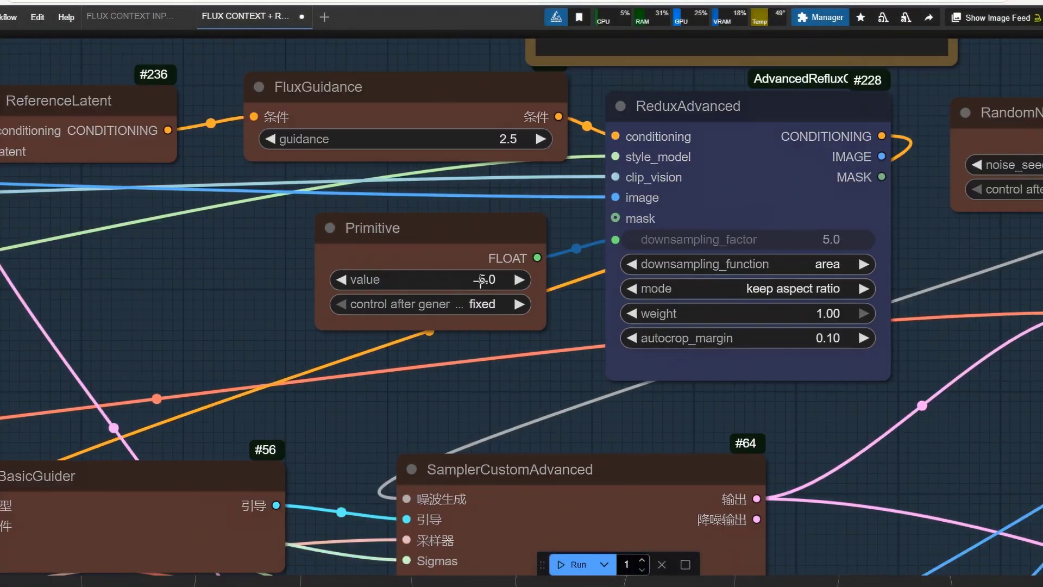
{"action": "scroll", "coordinate": [535, 208], "scroll_direction": "down", "scroll_amount": 3}
{"action": "scroll", "coordinate": [611, 225], "scroll_direction": "up", "scroll_amount": 3}
{"action": "triple_click", "coordinate": [711, 243]}
Examine the SamplerCustomAdvanced, Image Comparer and Save Image nodes, along with the bypassed Highres Fix group
{"action": "scroll", "coordinate": [543, 236], "scroll_direction": "down", "scroll_amount": 10}
{"action": "left_click_drag", "start_coordinate": [467, 516], "coordinate": [554, 163]}
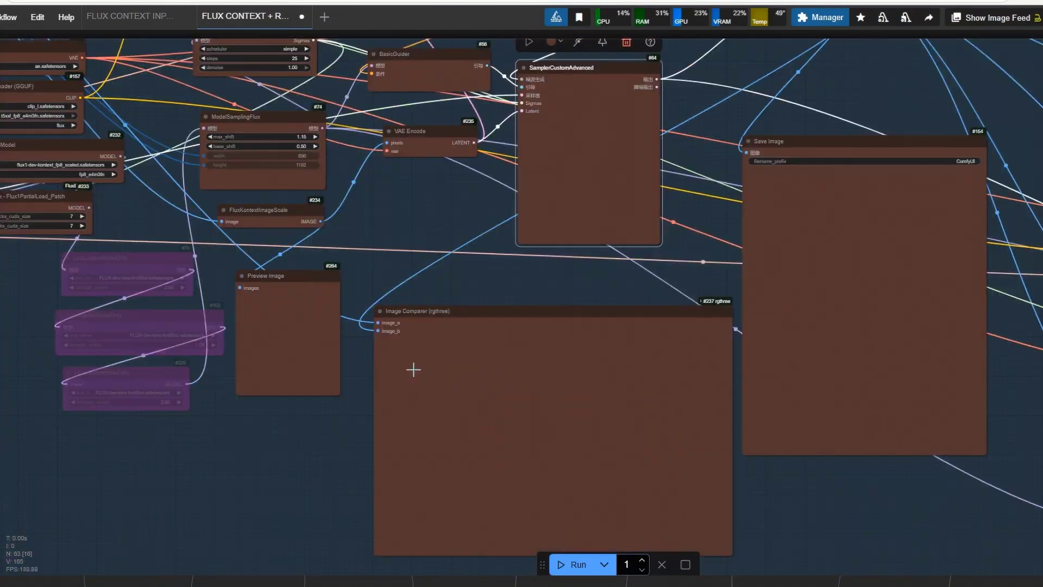
{"action": "scroll", "coordinate": [414, 367], "scroll_direction": "up", "scroll_amount": 2}
{"action": "left_click_drag", "start_coordinate": [962, 221], "coordinate": [742, 305]}
{"action": "scroll", "coordinate": [742, 304], "scroll_direction": "down", "scroll_amount": 1}
{"action": "left_click", "coordinate": [759, 235]}
{"action": "scroll", "coordinate": [801, 245], "scroll_direction": "down", "scroll_amount": 5}
{"action": "left_click_drag", "start_coordinate": [865, 295], "coordinate": [299, 204]}
{"action": "scroll", "coordinate": [299, 205], "scroll_direction": "up", "scroll_amount": 2}
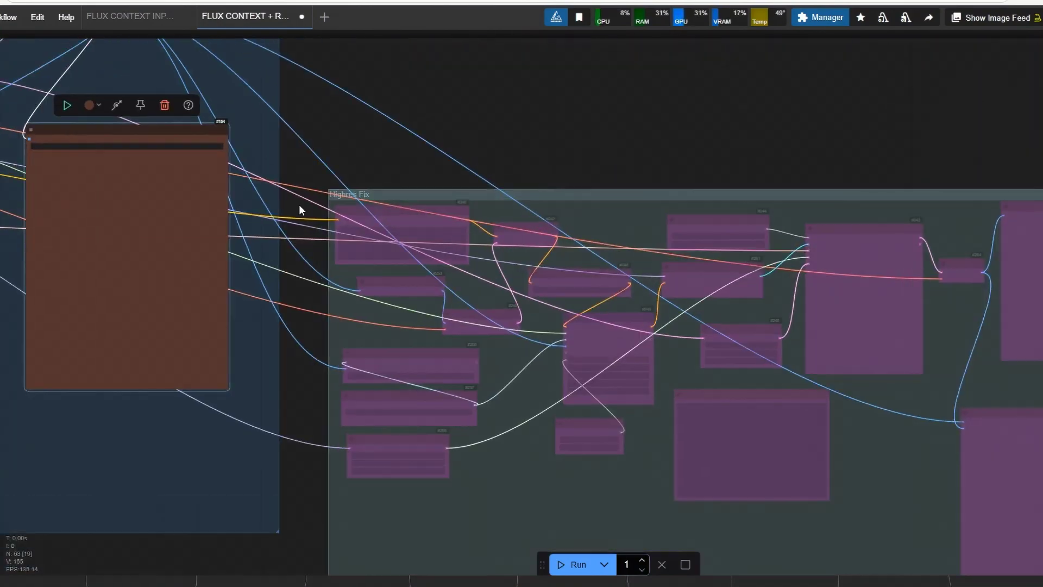
{"action": "left_click_drag", "start_coordinate": [487, 381], "coordinate": [333, 324]}
{"action": "scroll", "coordinate": [332, 324], "scroll_direction": "up", "scroll_amount": 3}
{"action": "scroll", "coordinate": [332, 322], "scroll_direction": "down", "scroll_amount": 1}
{"action": "scroll", "coordinate": [745, 493], "scroll_direction": "down", "scroll_amount": 3}
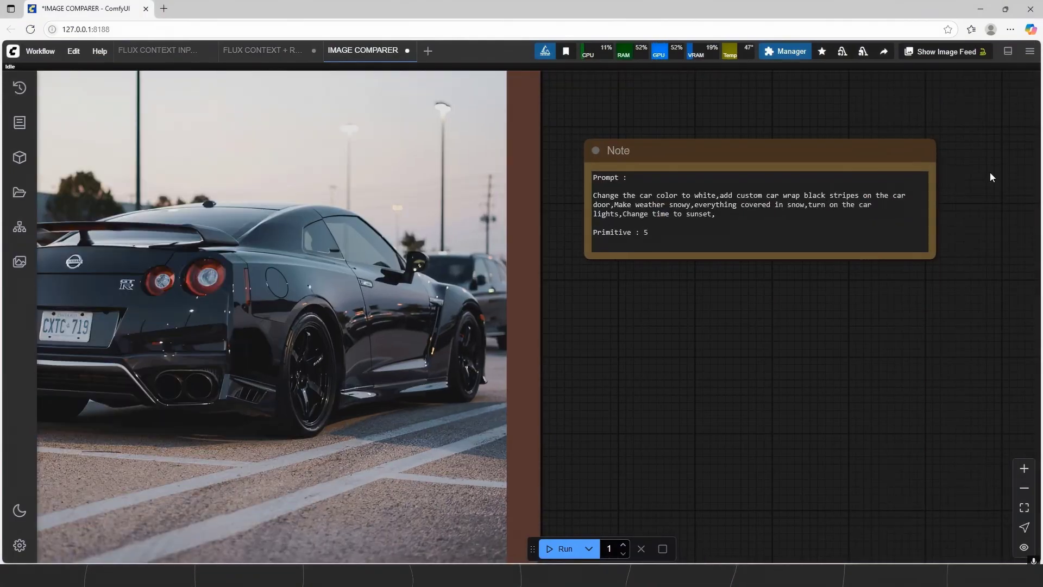
Read the note with the prompt and Primitive setting beside the black car comparison in the IMAGE COMPARER workflow
{"action": "scroll", "coordinate": [990, 177], "scroll_direction": "up", "scroll_amount": 3}
{"action": "left_click_drag", "start_coordinate": [229, 217], "coordinate": [371, 216]}
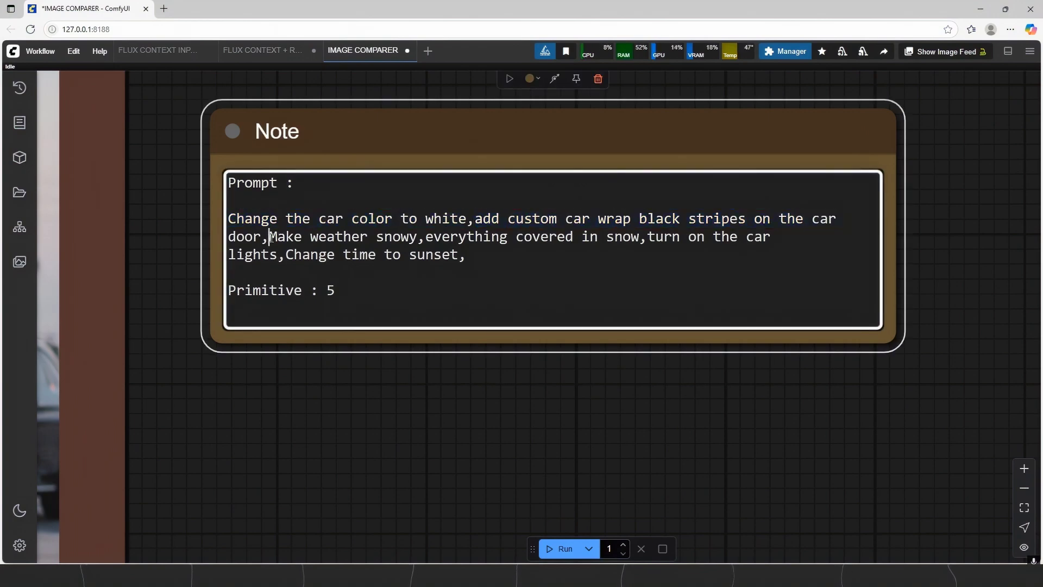
{"action": "left_click", "coordinate": [581, 342]}
{"action": "scroll", "coordinate": [582, 342], "scroll_direction": "down", "scroll_amount": 5}
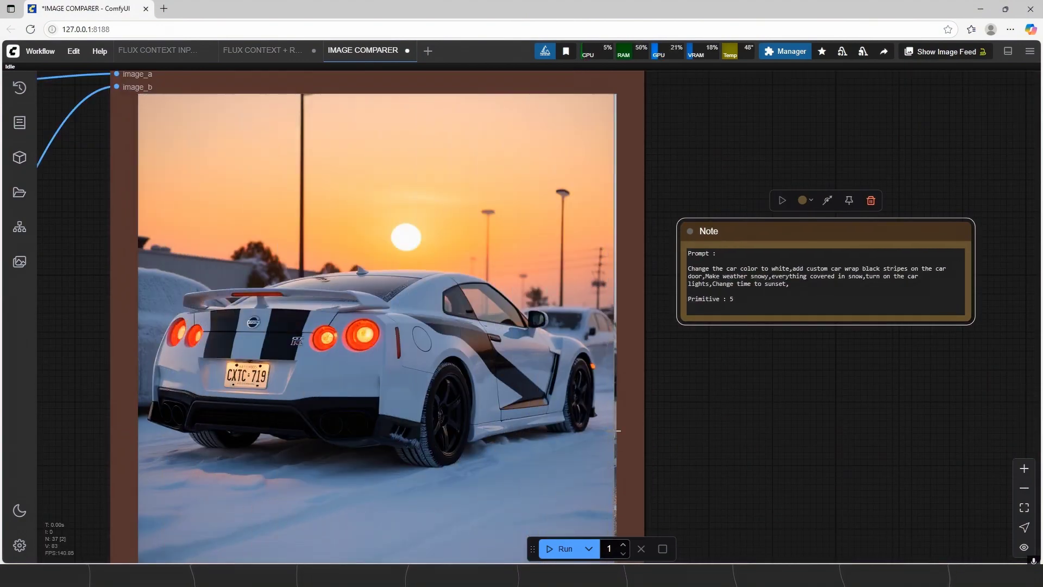
Compare the black car photo with its white, snowy sunset version in the Image Comparer, checking the details up close
{"action": "scroll", "coordinate": [617, 431], "scroll_direction": "down", "scroll_amount": 1}
{"action": "scroll", "coordinate": [310, 313], "scroll_direction": "down", "scroll_amount": 2}
{"action": "scroll", "coordinate": [549, 445], "scroll_direction": "up", "scroll_amount": 3}
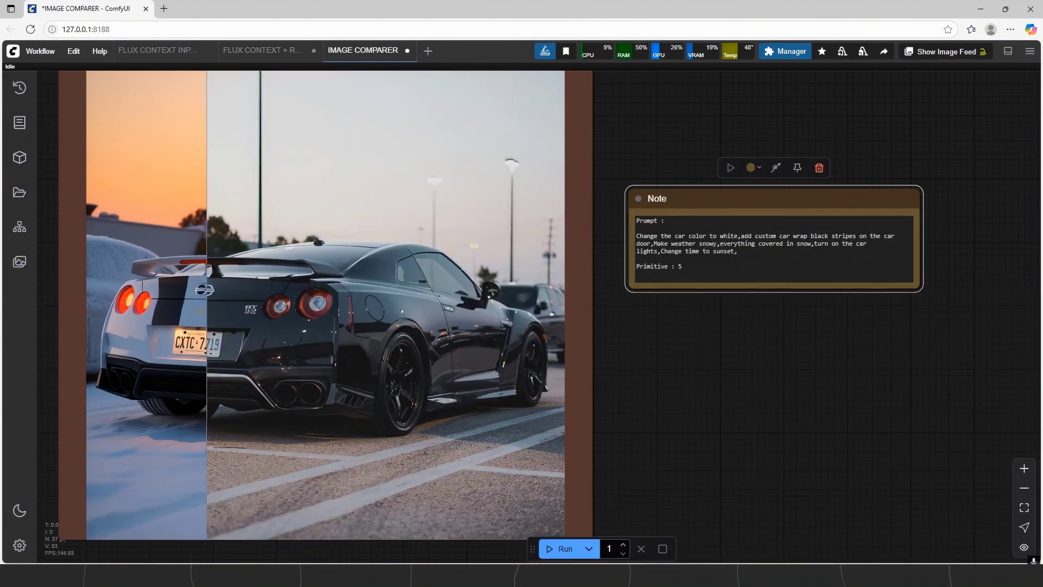
{"action": "scroll", "coordinate": [230, 307], "scroll_direction": "up", "scroll_amount": 12}
{"action": "scroll", "coordinate": [477, 337], "scroll_direction": "down", "scroll_amount": 3}
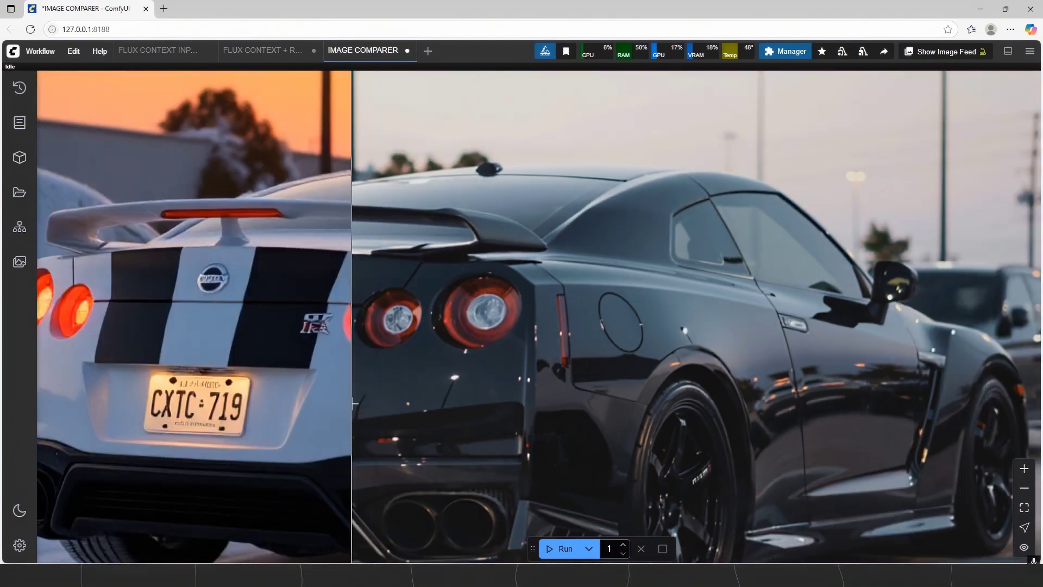
{"action": "scroll", "coordinate": [354, 403], "scroll_direction": "down", "scroll_amount": 5}
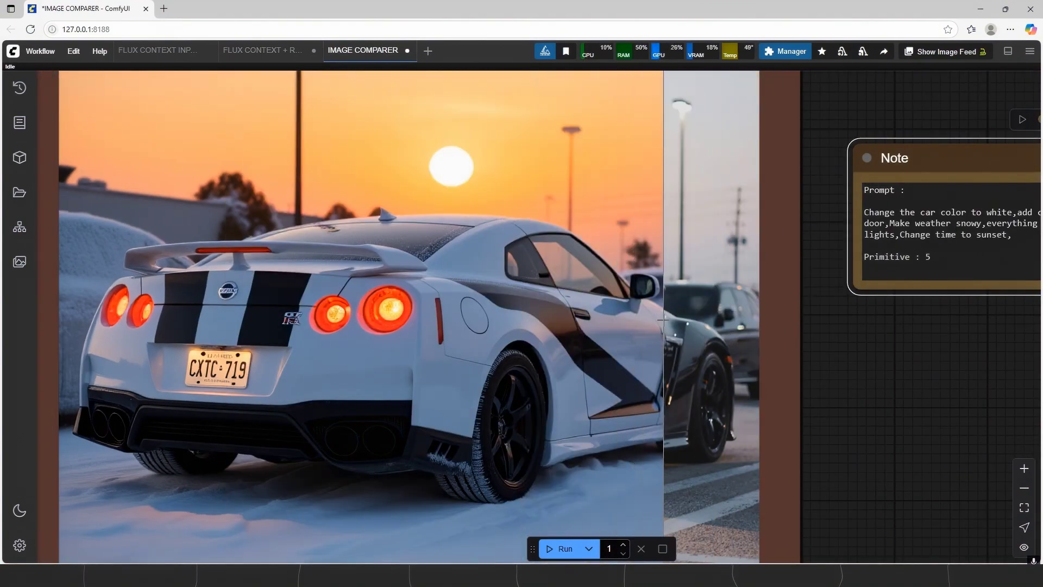
{"action": "scroll", "coordinate": [663, 319], "scroll_direction": "down", "scroll_amount": 3}
{"action": "scroll", "coordinate": [685, 163], "scroll_direction": "up", "scroll_amount": 3}
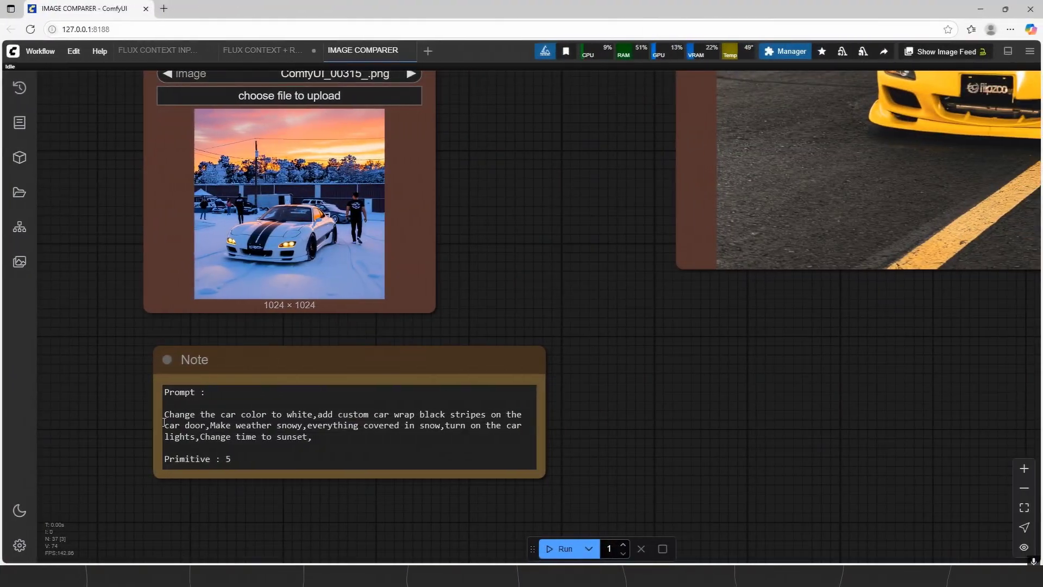
Read the yellow car example's prompt note and compare the original photo with its snowy sunset version
{"action": "left_click_drag", "start_coordinate": [229, 459], "coordinate": [172, 445]}
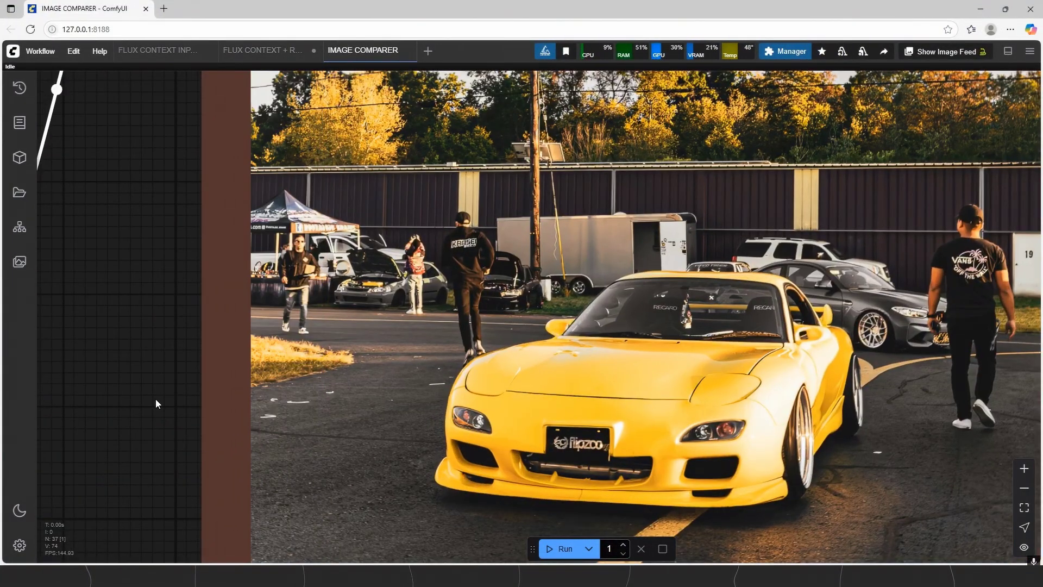
{"action": "scroll", "coordinate": [162, 393], "scroll_direction": "down", "scroll_amount": 3}
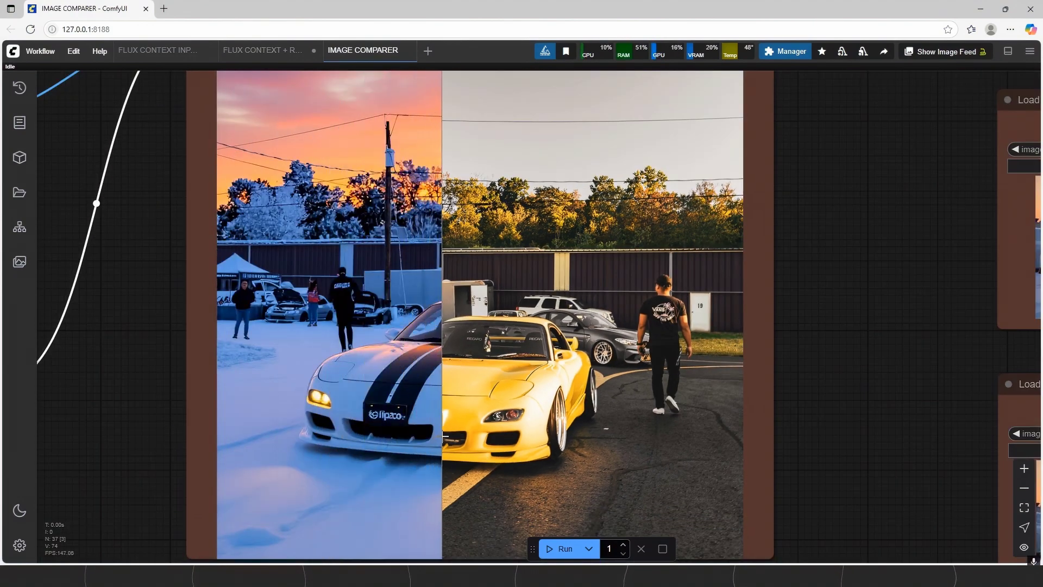
{"action": "scroll", "coordinate": [348, 391], "scroll_direction": "down", "scroll_amount": 3}
{"action": "scroll", "coordinate": [478, 391], "scroll_direction": "up", "scroll_amount": 4}
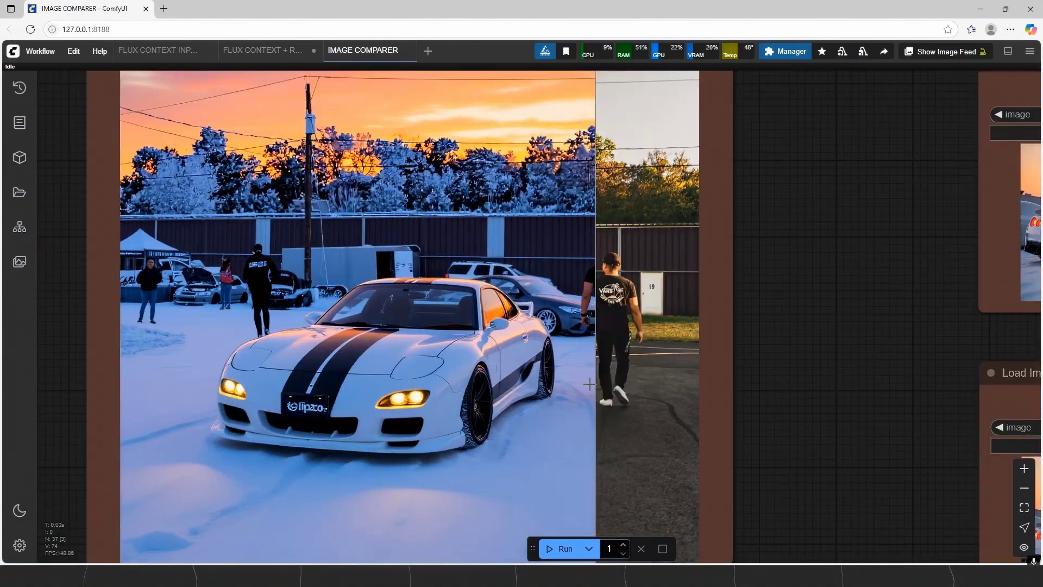
{"action": "scroll", "coordinate": [369, 391], "scroll_direction": "up", "scroll_amount": 5}
{"action": "scroll", "coordinate": [438, 396], "scroll_direction": "up", "scroll_amount": 2}
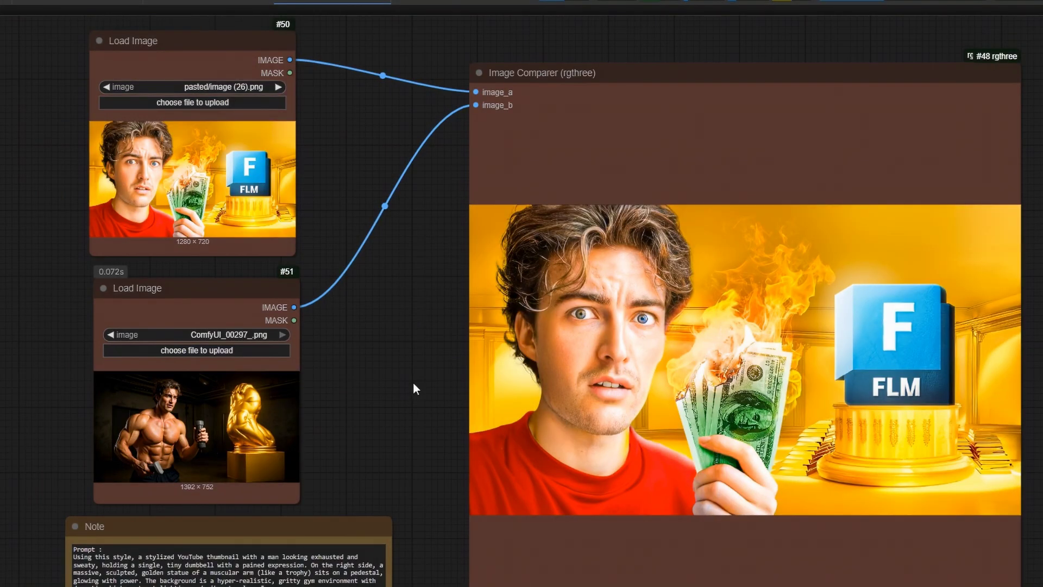
Examine the gym-style thumbnail example and read its prompt and Primitive setting in the note
{"action": "left_click_drag", "start_coordinate": [375, 381], "coordinate": [489, 266]}
{"action": "scroll", "coordinate": [262, 499], "scroll_direction": "up", "scroll_amount": 4}
{"action": "scroll", "coordinate": [262, 500], "scroll_direction": "up", "scroll_amount": 1}
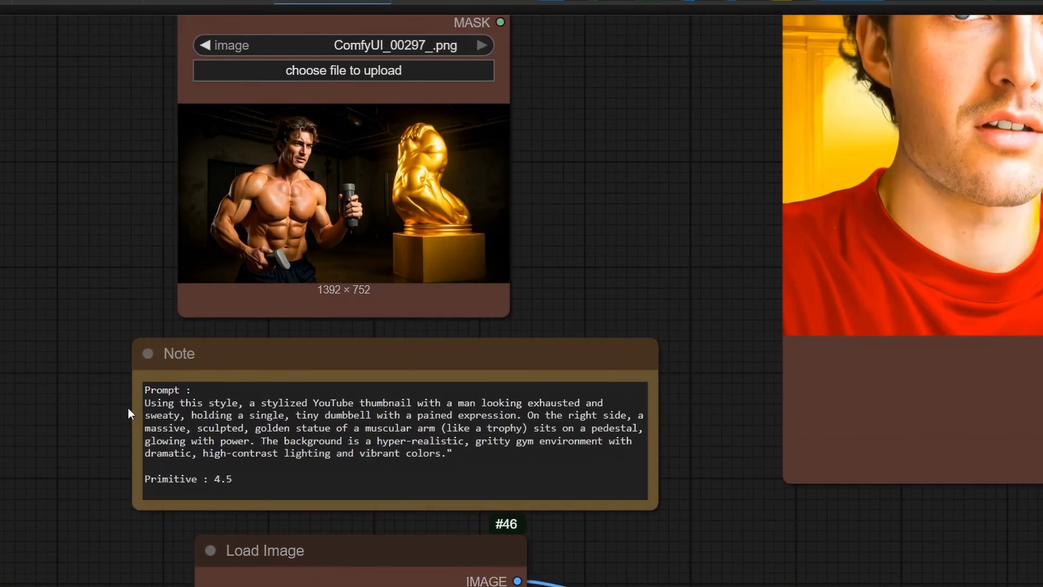
{"action": "left_click", "coordinate": [282, 496]}
{"action": "scroll", "coordinate": [587, 320], "scroll_direction": "down", "scroll_amount": 4}
{"action": "left_click_drag", "start_coordinate": [580, 187], "coordinate": [569, 368]}
{"action": "left_click_drag", "start_coordinate": [462, 130], "coordinate": [473, 139]}
{"action": "left_click", "coordinate": [584, 357]}
{"action": "left_click_drag", "start_coordinate": [584, 358], "coordinate": [615, 191]}
{"action": "scroll", "coordinate": [616, 192], "scroll_direction": "up", "scroll_amount": 2}
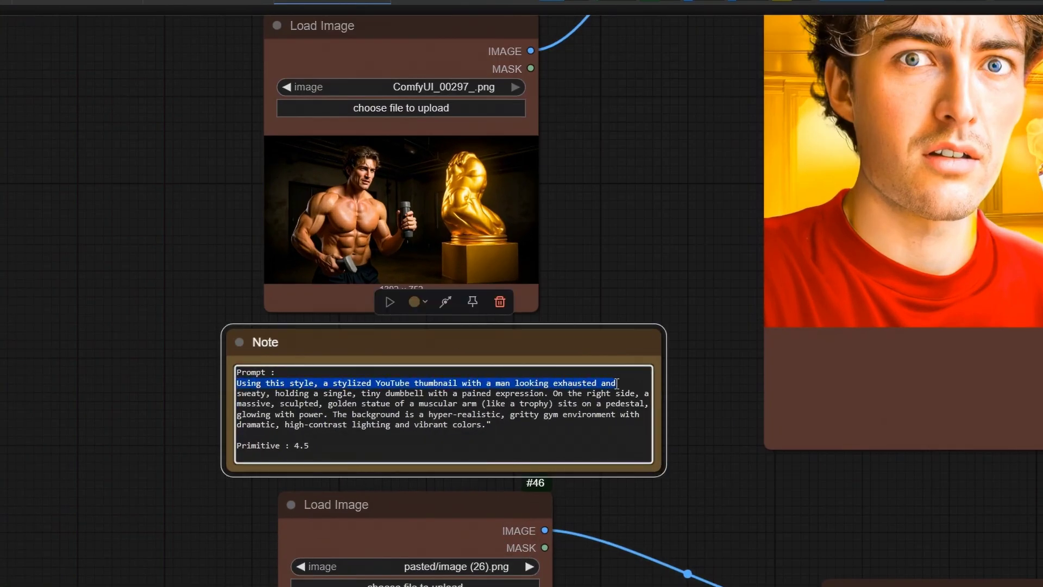
{"action": "left_click_drag", "start_coordinate": [633, 242], "coordinate": [262, 369]}
Examine the gamer thumbnail example's prompt note and compare its result with the source thumbnail
{"action": "scroll", "coordinate": [262, 370], "scroll_direction": "down", "scroll_amount": 3}
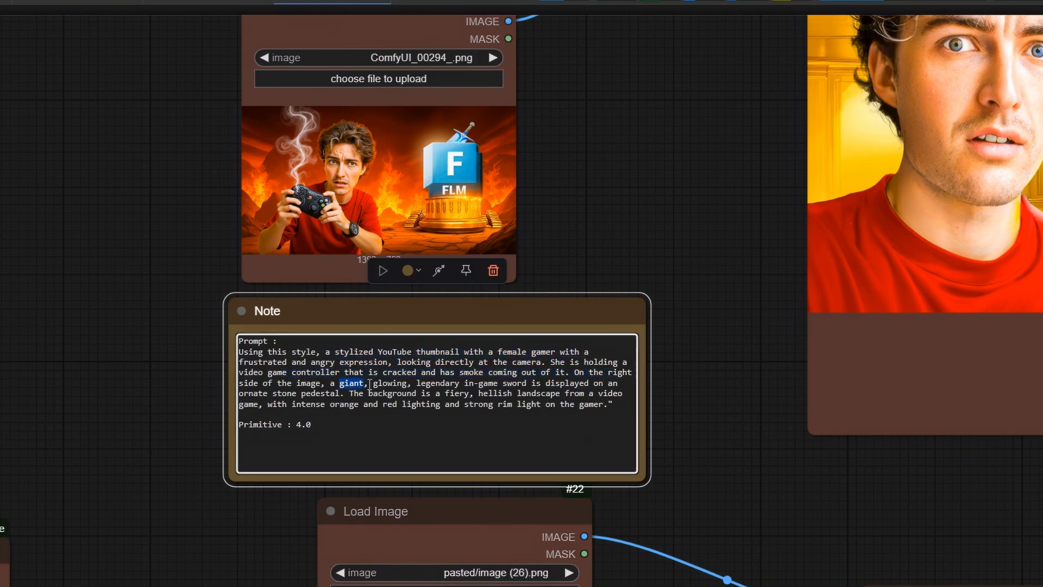
{"action": "left_click_drag", "start_coordinate": [690, 362], "coordinate": [108, 585]}
{"action": "scroll", "coordinate": [108, 585], "scroll_direction": "up", "scroll_amount": 1}
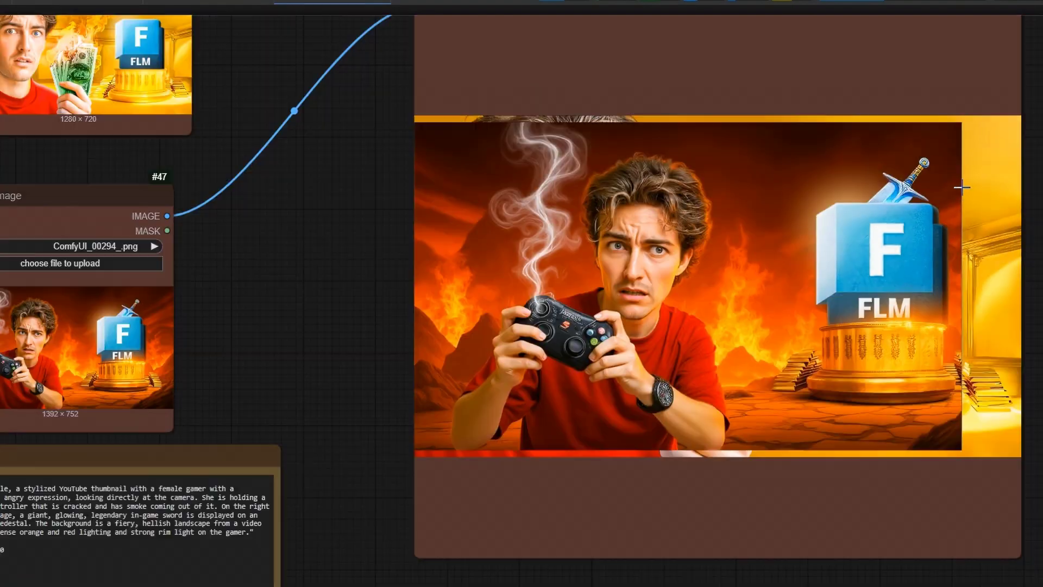
Read the Bitcoin thumbnail example's prompt note and compare its result with the source thumbnail
{"action": "left_click_drag", "start_coordinate": [547, 522], "coordinate": [497, 22]}
{"action": "scroll", "coordinate": [263, 380], "scroll_direction": "up", "scroll_amount": 7}
{"action": "left_click_drag", "start_coordinate": [231, 373], "coordinate": [322, 371]}
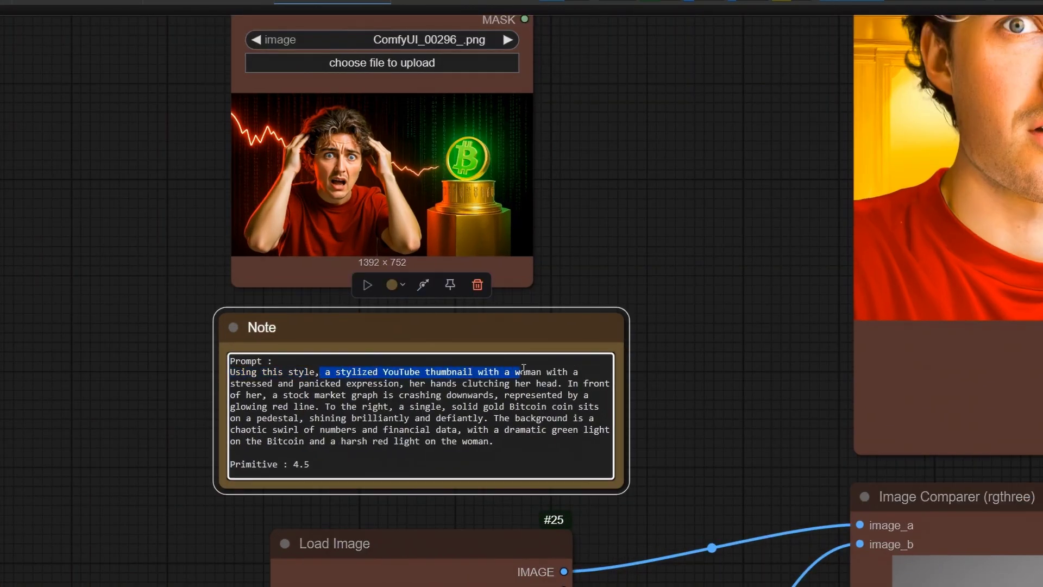
{"action": "scroll", "coordinate": [441, 386], "scroll_direction": "up", "scroll_amount": 2}
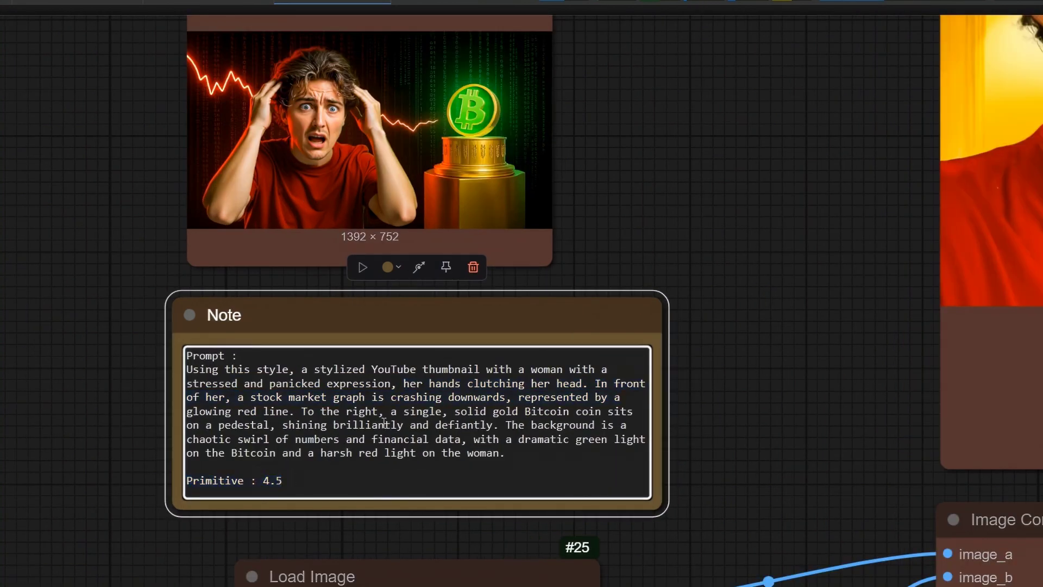
{"action": "scroll", "coordinate": [392, 474], "scroll_direction": "down", "scroll_amount": 5}
{"action": "left_click_drag", "start_coordinate": [584, 338], "coordinate": [304, 59]}
{"action": "scroll", "coordinate": [581, 301], "scroll_direction": "up", "scroll_amount": 3}
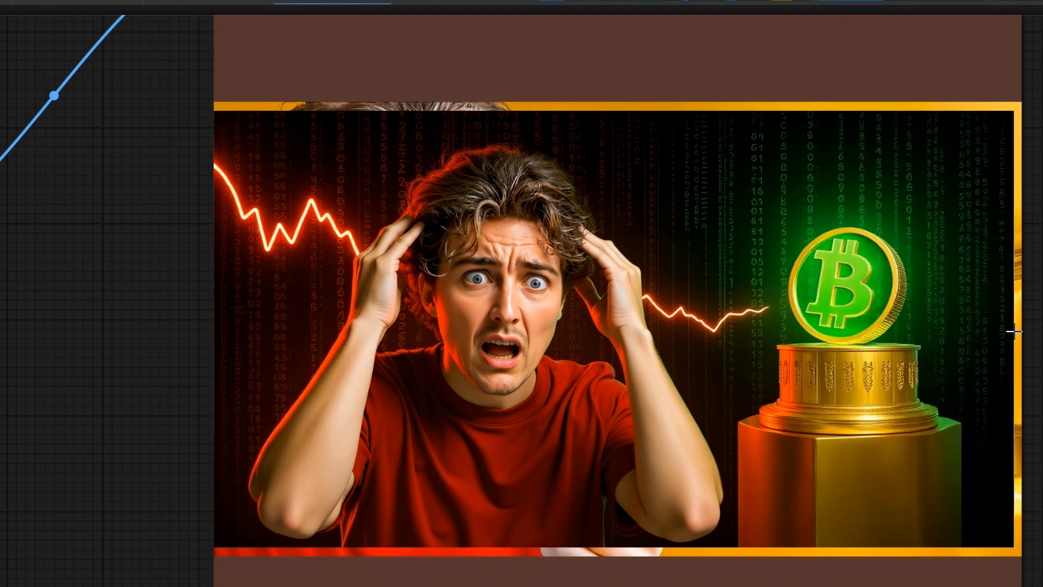
Read the glass baseball cap example's prompt note and compare its result with the original black cap photo
{"action": "scroll", "coordinate": [967, 348], "scroll_direction": "down", "scroll_amount": 3}
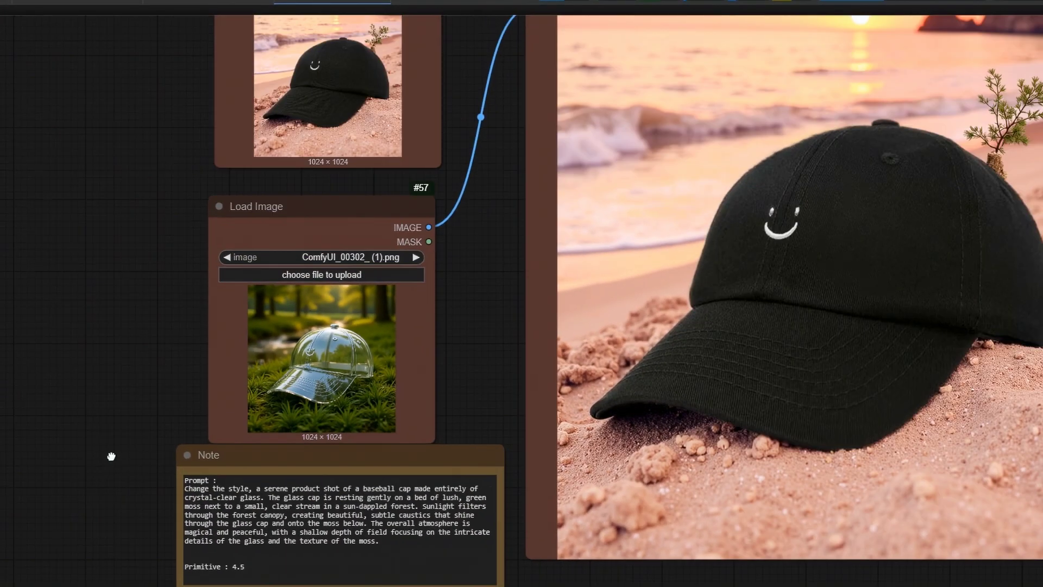
{"action": "scroll", "coordinate": [227, 541], "scroll_direction": "up", "scroll_amount": 5}
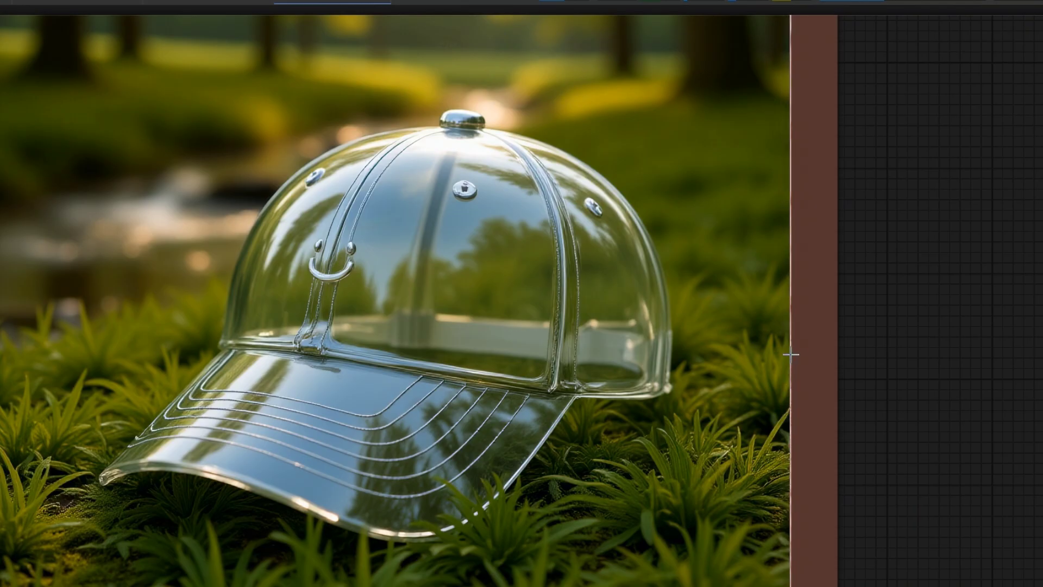
{"action": "scroll", "coordinate": [794, 357], "scroll_direction": "down", "scroll_amount": 2}
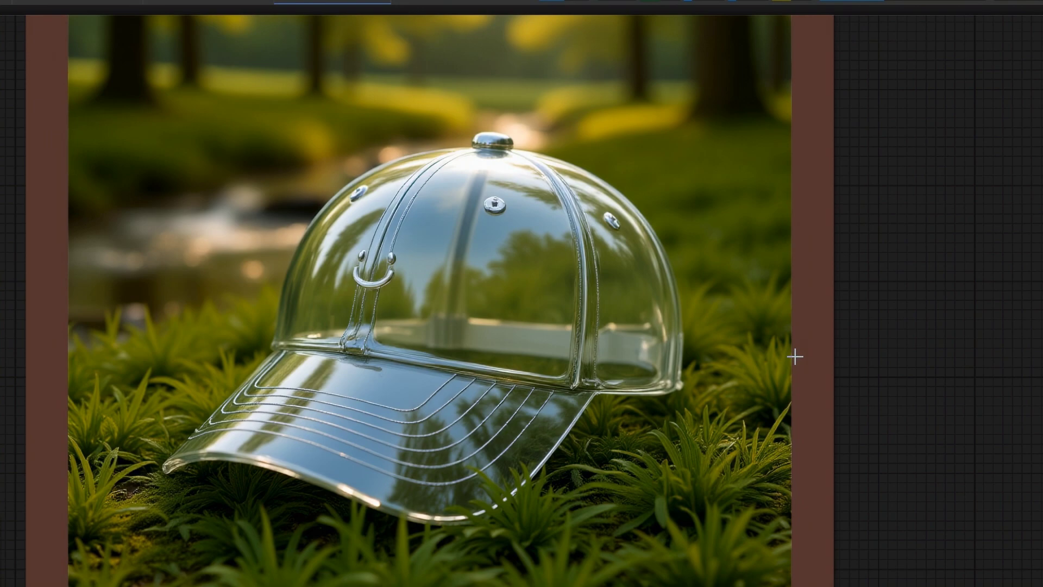
{"action": "scroll", "coordinate": [787, 348], "scroll_direction": "down", "scroll_amount": 2}
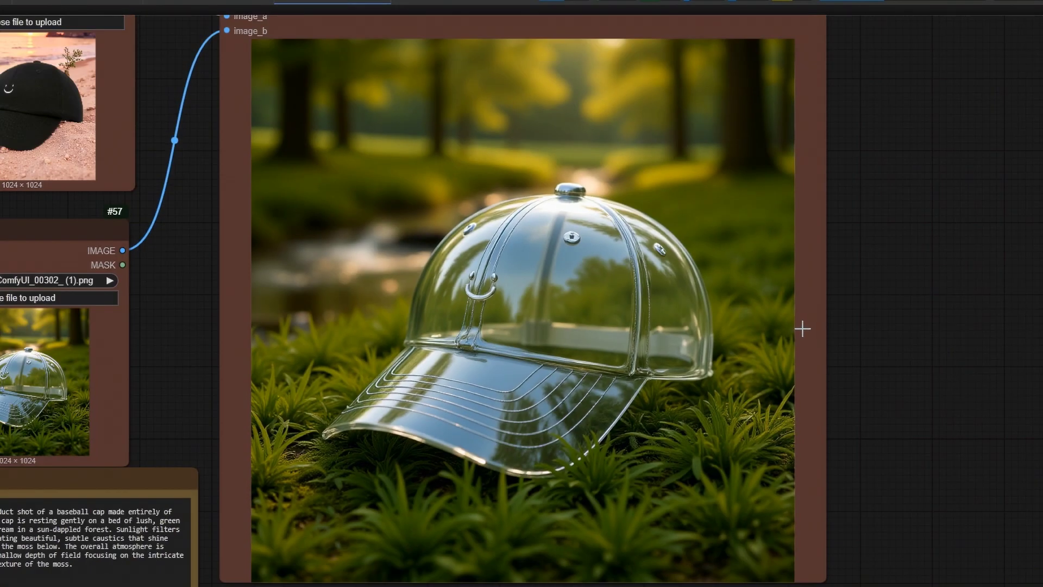
{"action": "scroll", "coordinate": [853, 280], "scroll_direction": "down", "scroll_amount": 2}
Examine the woven walnut wood cap example and read the prompt and Primitive setting in its note
{"action": "scroll", "coordinate": [852, 273], "scroll_direction": "down", "scroll_amount": 4}
{"action": "scroll", "coordinate": [601, 251], "scroll_direction": "up", "scroll_amount": 6}
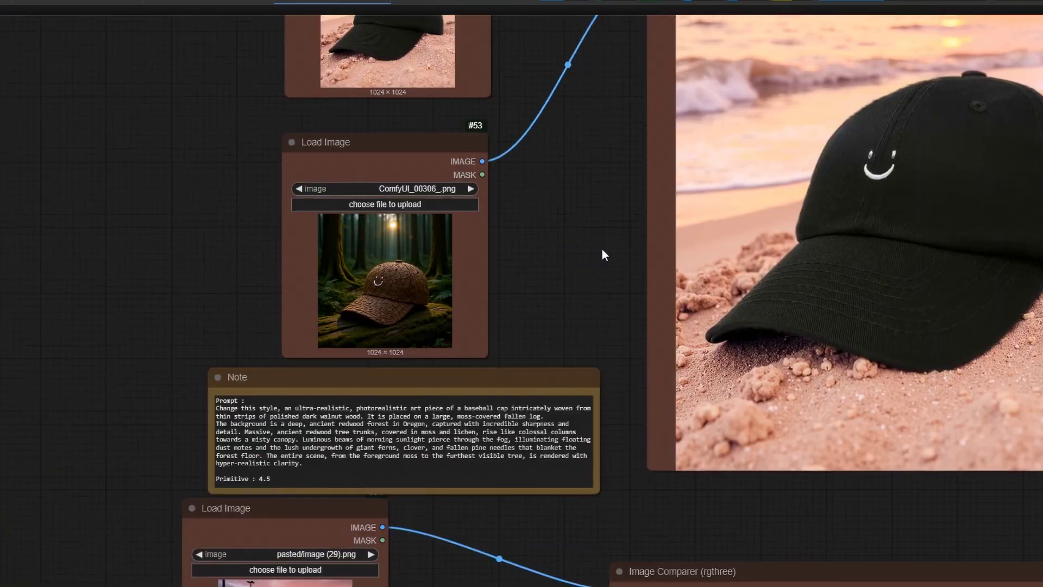
{"action": "scroll", "coordinate": [655, 385], "scroll_direction": "up", "scroll_amount": 2}
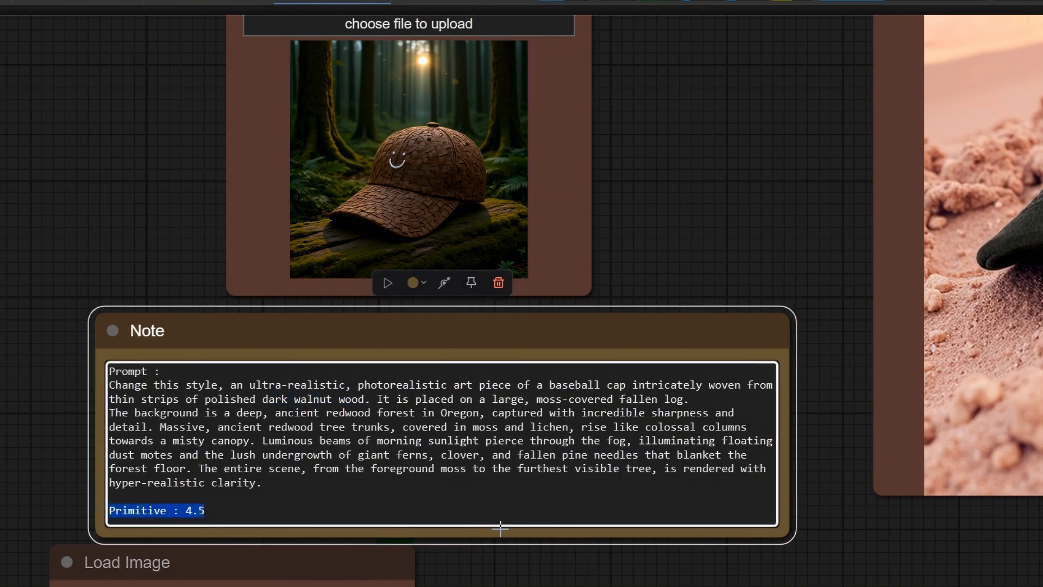
Examine the felted wool car diorama example and read its prompt note beside the snowy source photo
{"action": "scroll", "coordinate": [500, 527], "scroll_direction": "down", "scroll_amount": 3}
{"action": "scroll", "coordinate": [791, 356], "scroll_direction": "up", "scroll_amount": 6}
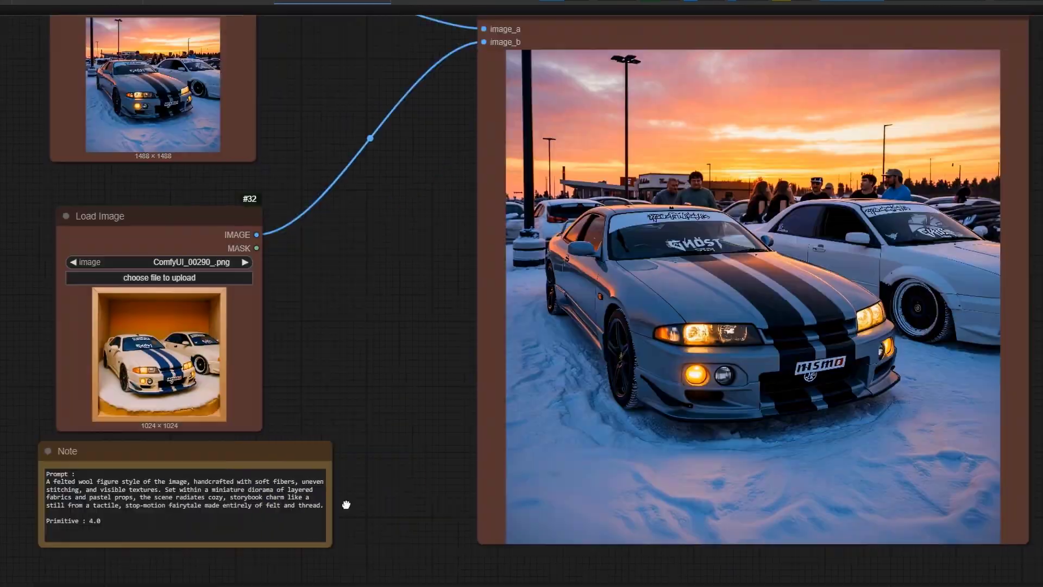
{"action": "scroll", "coordinate": [488, 326], "scroll_direction": "up", "scroll_amount": 8}
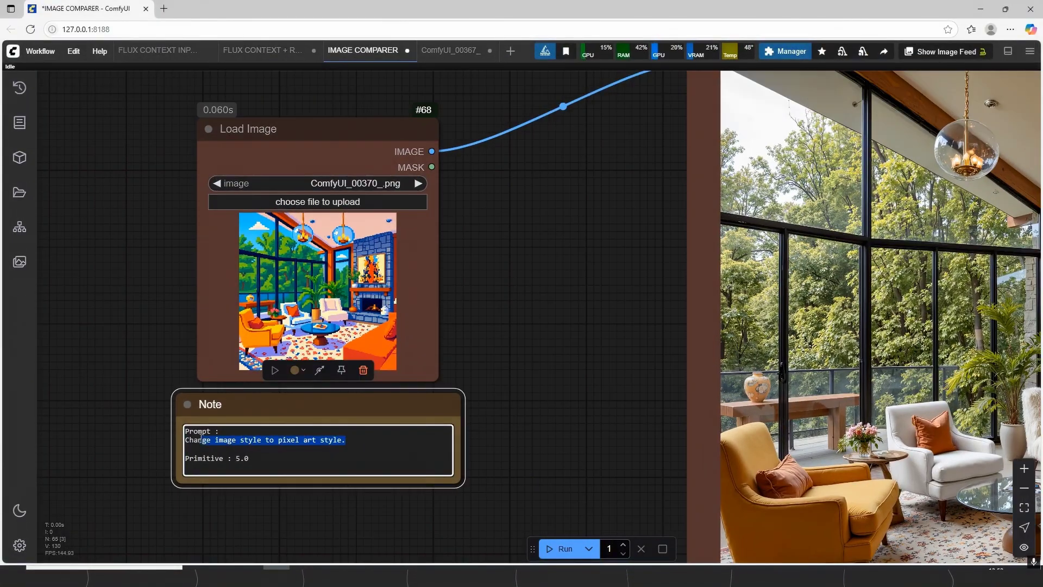
Compare the living room photo with its pixel art version in the Image Comparer
{"action": "left_click", "coordinate": [525, 419]}
{"action": "scroll", "coordinate": [551, 409], "scroll_direction": "down", "scroll_amount": 4}
{"action": "left_click_drag", "start_coordinate": [554, 408], "coordinate": [142, 346]}
{"action": "scroll", "coordinate": [642, 348], "scroll_direction": "up", "scroll_amount": 4}
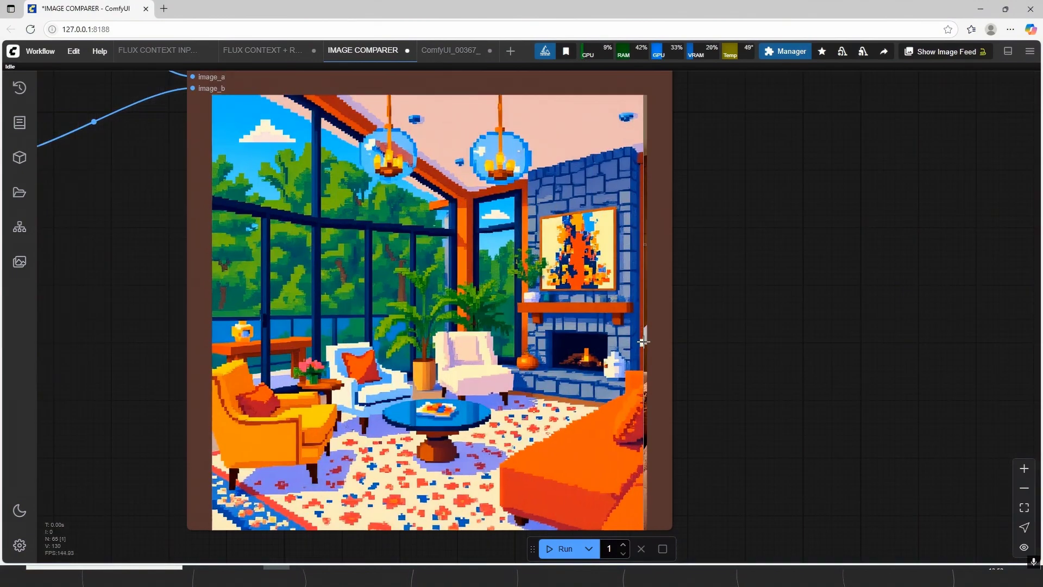
Read the pixel art prompt note for the woman holding the sign and compare the result with the source photo
{"action": "scroll", "coordinate": [645, 377], "scroll_direction": "down", "scroll_amount": 1}
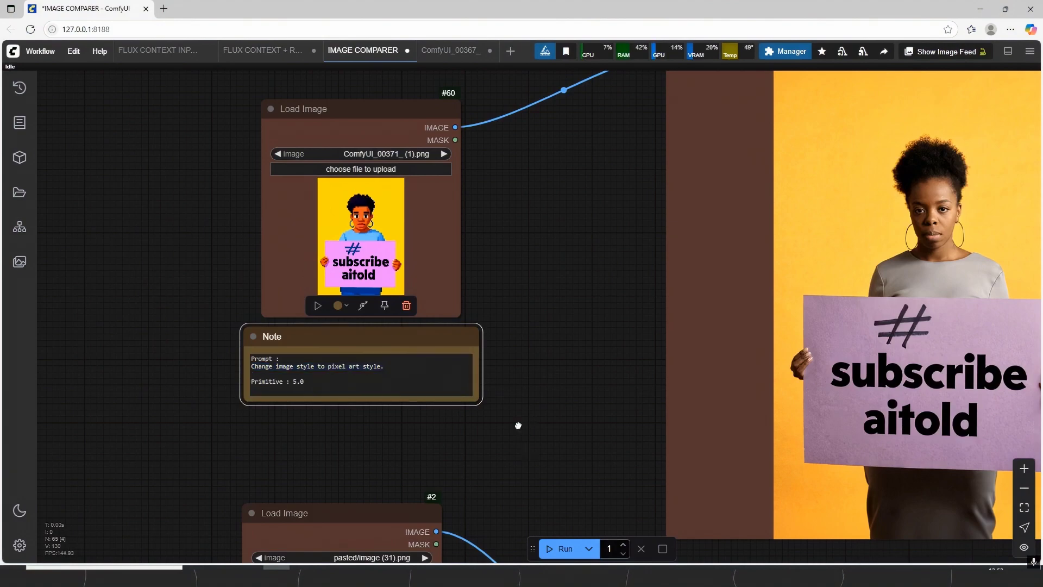
{"action": "left_click_drag", "start_coordinate": [517, 423], "coordinate": [310, 400]}
{"action": "scroll", "coordinate": [611, 398], "scroll_direction": "up", "scroll_amount": 3}
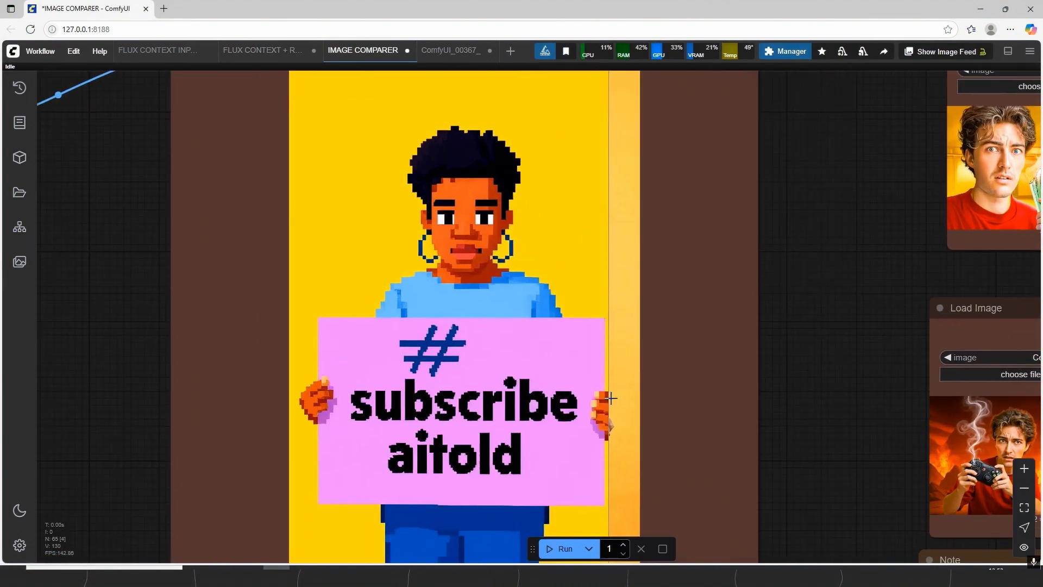
{"action": "scroll", "coordinate": [677, 387], "scroll_direction": "down", "scroll_amount": 3}
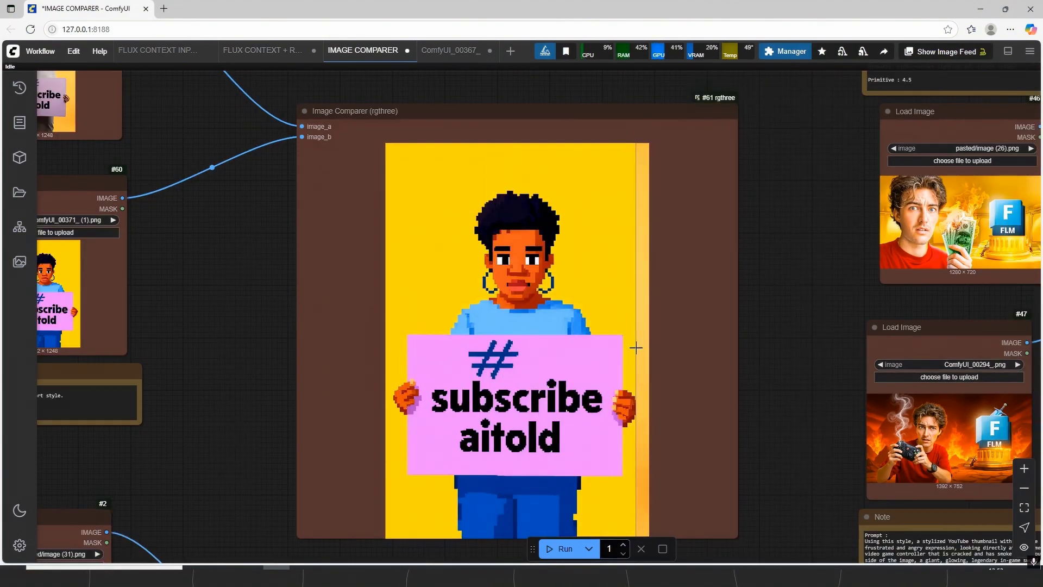
{"action": "scroll", "coordinate": [668, 370], "scroll_direction": "up", "scroll_amount": 2}
{"action": "scroll", "coordinate": [535, 264], "scroll_direction": "down", "scroll_amount": 1}
Compare the living room photo with its Minecraft-style version and check that example's prompt note
{"action": "scroll", "coordinate": [641, 418], "scroll_direction": "down", "scroll_amount": 3}
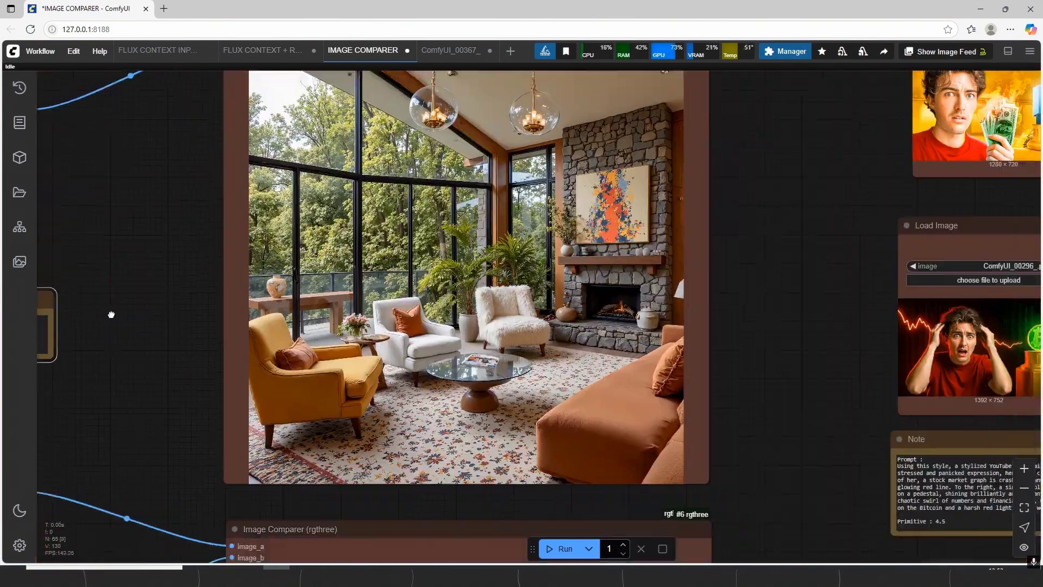
{"action": "scroll", "coordinate": [565, 304], "scroll_direction": "up", "scroll_amount": 5}
{"action": "scroll", "coordinate": [572, 336], "scroll_direction": "down", "scroll_amount": 3}
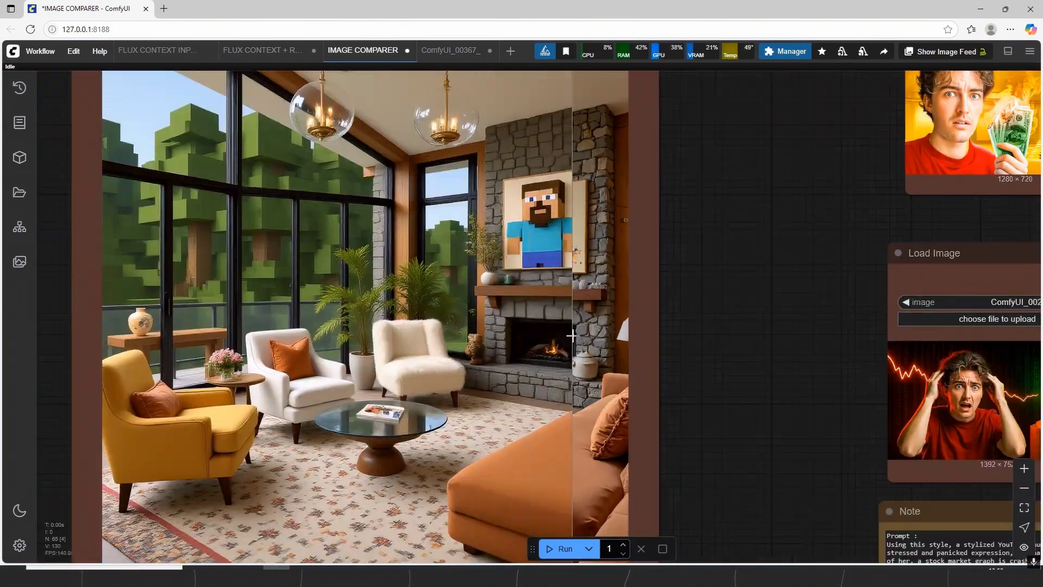
{"action": "scroll", "coordinate": [632, 337], "scroll_direction": "down", "scroll_amount": 2}
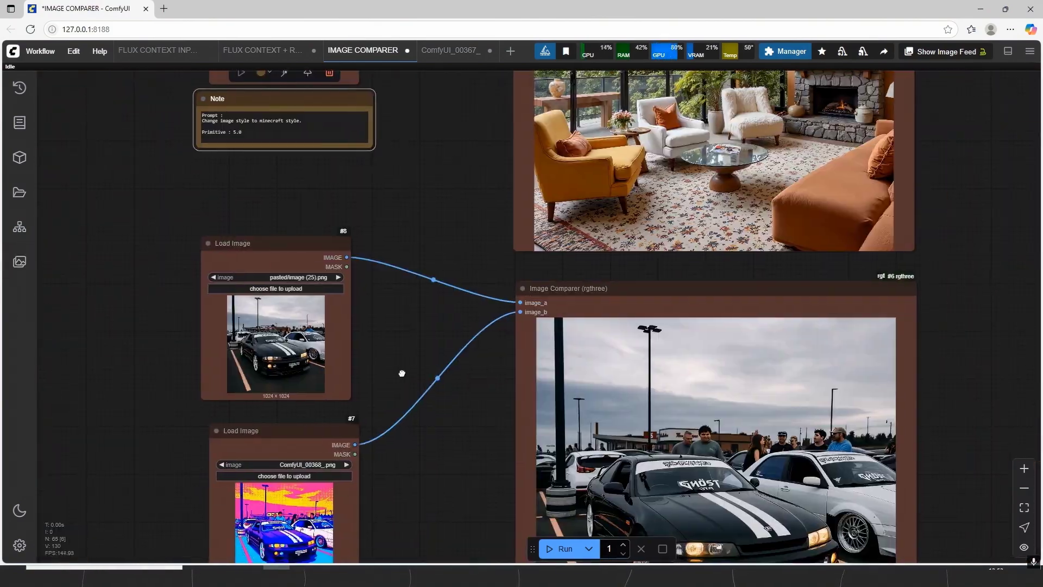
Read the note on replacing the sign text "healthy habits" with "subscribe aitold" and compare the original and edited signs
{"action": "scroll", "coordinate": [235, 450], "scroll_direction": "up", "scroll_amount": 2}
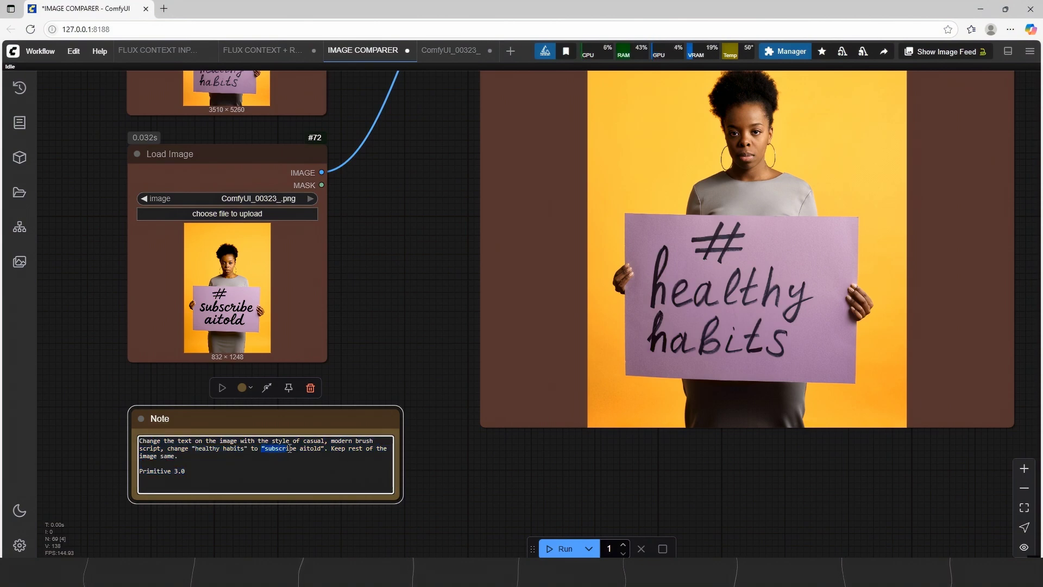
{"action": "left_click", "coordinate": [425, 433]}
{"action": "scroll", "coordinate": [309, 447], "scroll_direction": "down", "scroll_amount": 4}
{"action": "scroll", "coordinate": [261, 375], "scroll_direction": "up", "scroll_amount": 6}
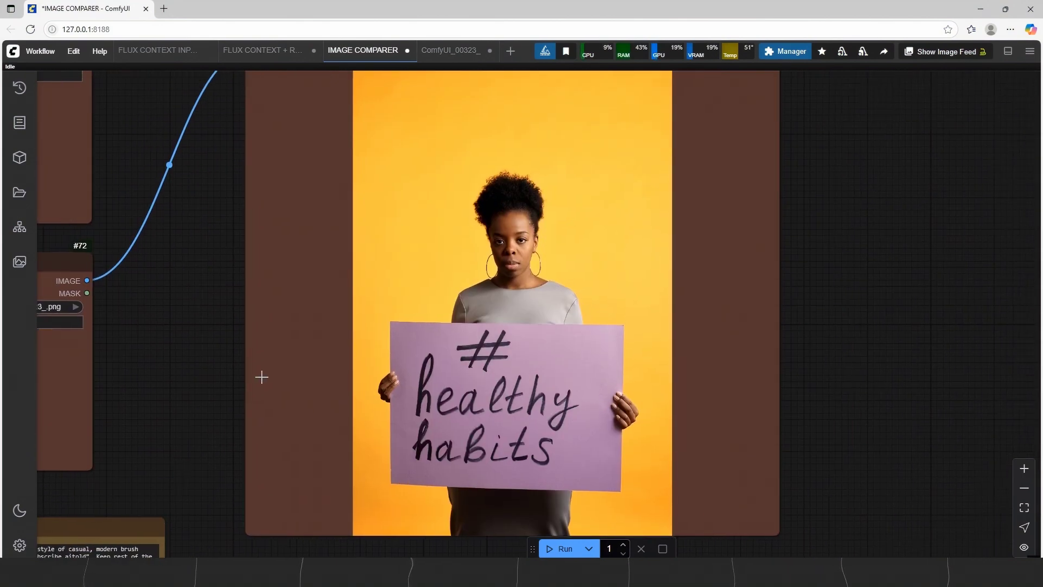
{"action": "scroll", "coordinate": [125, 441], "scroll_direction": "down", "scroll_amount": 3}
{"action": "left_click_drag", "start_coordinate": [538, 343], "coordinate": [156, 476]}
{"action": "scroll", "coordinate": [545, 212], "scroll_direction": "up", "scroll_amount": 3}
{"action": "scroll", "coordinate": [507, 360], "scroll_direction": "down", "scroll_amount": 2}
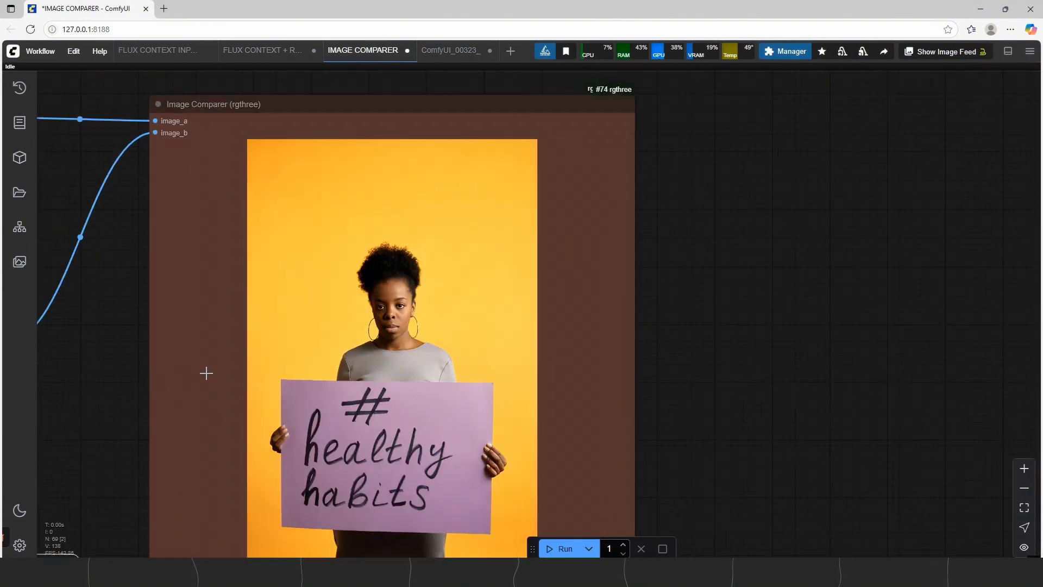
{"action": "scroll", "coordinate": [494, 315], "scroll_direction": "down", "scroll_amount": 3}
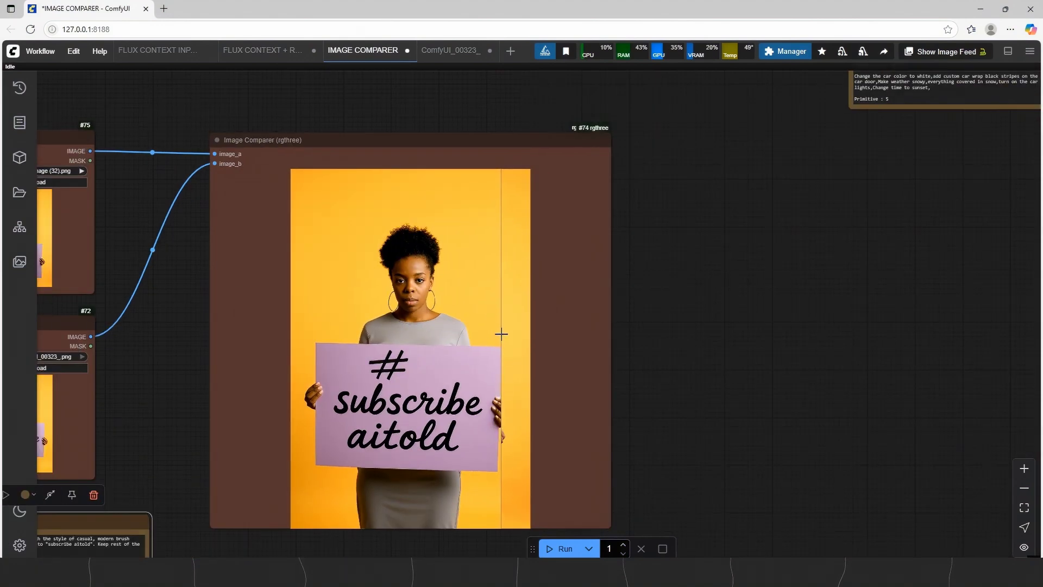
{"action": "scroll", "coordinate": [512, 435], "scroll_direction": "up", "scroll_amount": 3}
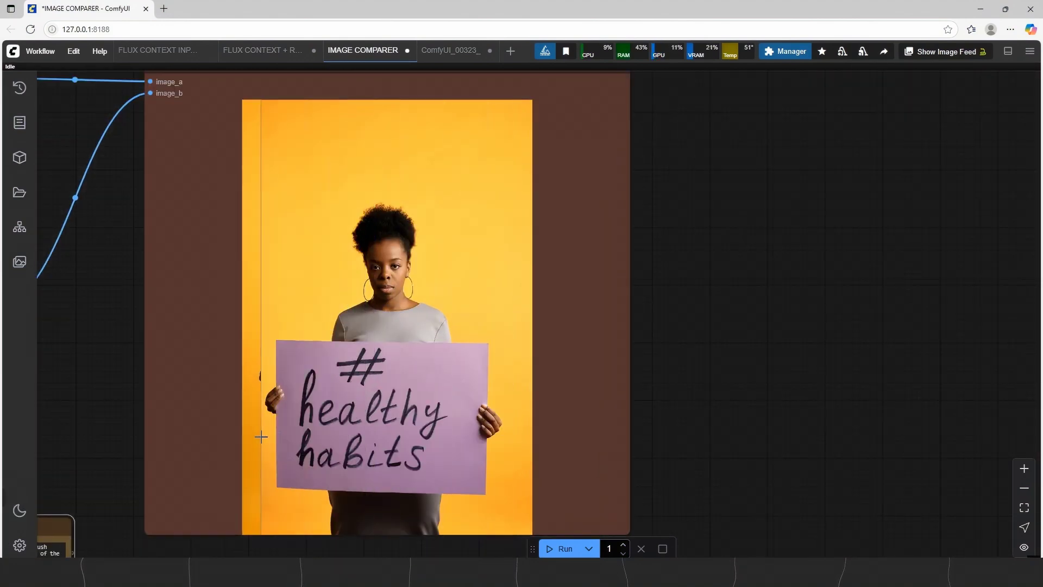
Read the outfit-change note for the man holding perfume and compare the suit photo with the "AITOLD" T-shirt result
{"action": "scroll", "coordinate": [729, 356], "scroll_direction": "down", "scroll_amount": 2}
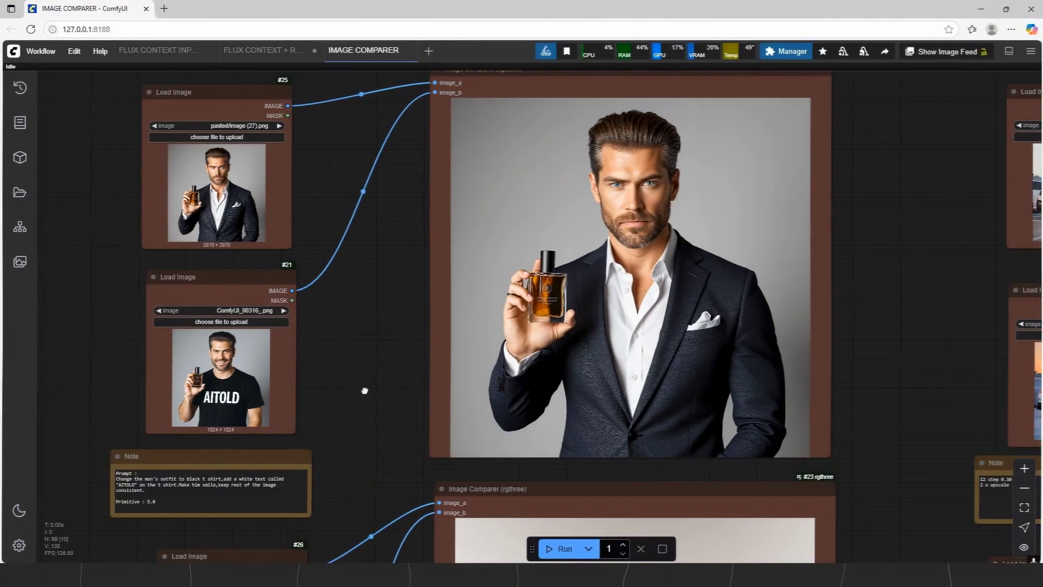
{"action": "left_click_drag", "start_coordinate": [380, 381], "coordinate": [565, 348]}
{"action": "scroll", "coordinate": [285, 438], "scroll_direction": "up", "scroll_amount": 3}
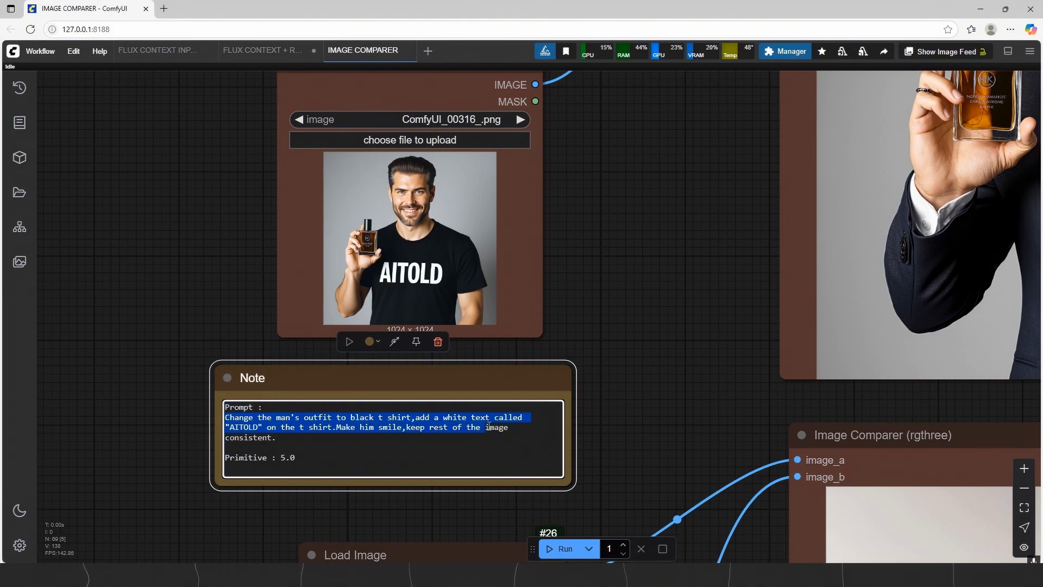
{"action": "scroll", "coordinate": [641, 334], "scroll_direction": "down", "scroll_amount": 4}
{"action": "left_click_drag", "start_coordinate": [641, 333], "coordinate": [119, 501]}
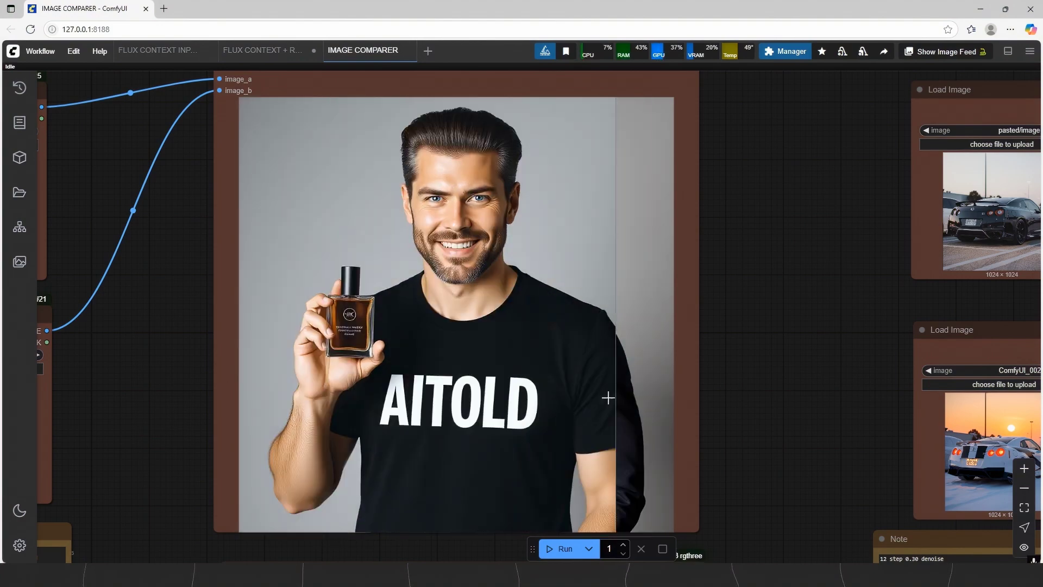
{"action": "scroll", "coordinate": [647, 227], "scroll_direction": "up", "scroll_amount": 4}
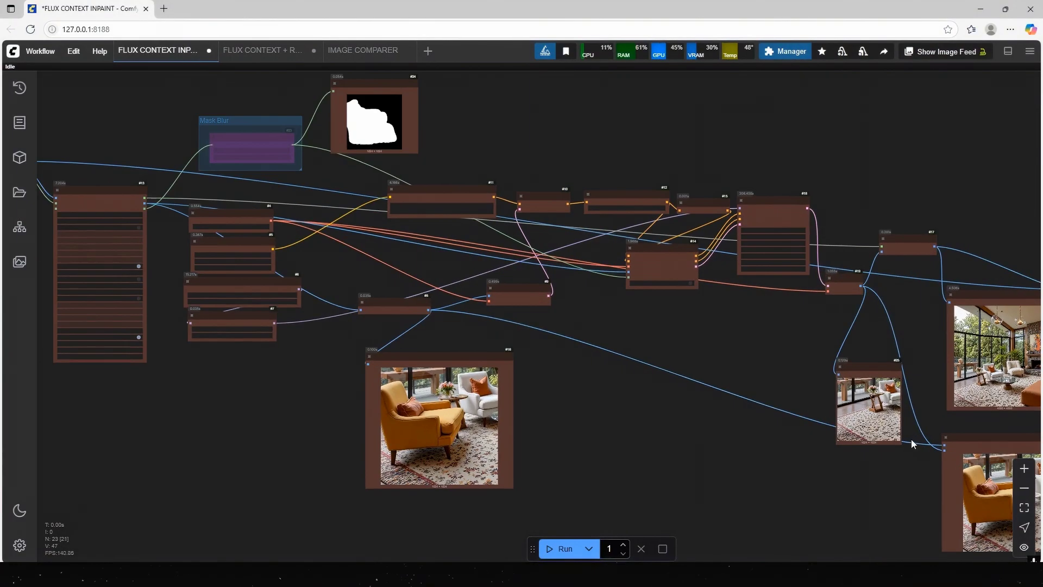
In the Flux Kontext inpaint workflow, open the Load Image node's living room picture in the mask editor
{"action": "left_click_drag", "start_coordinate": [646, 404], "coordinate": [951, 461]}
{"action": "scroll", "coordinate": [284, 260], "scroll_direction": "up", "scroll_amount": 10}
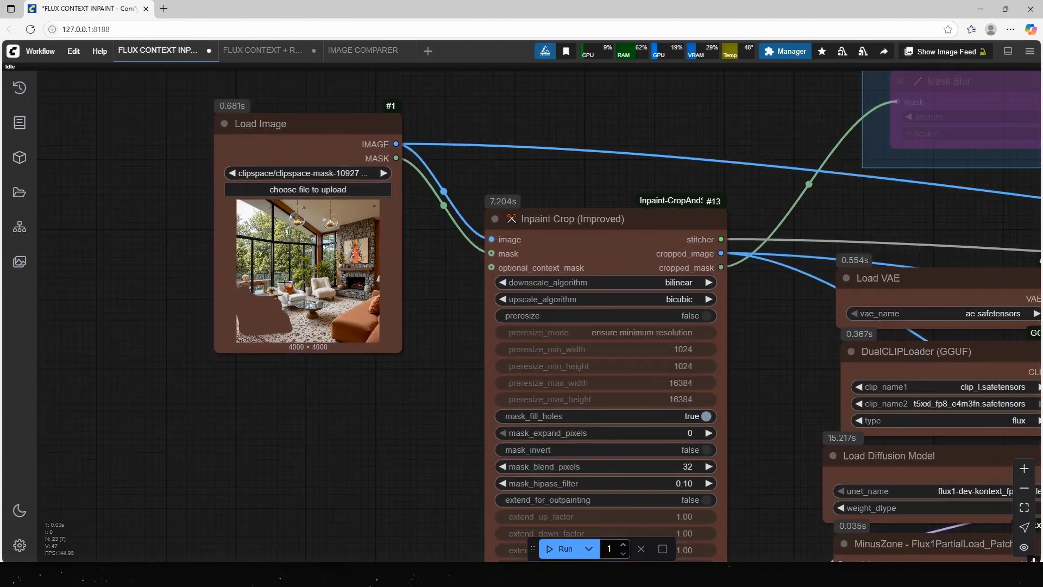
{"action": "left_click", "coordinate": [304, 288]}
{"action": "right_click", "coordinate": [295, 179]}
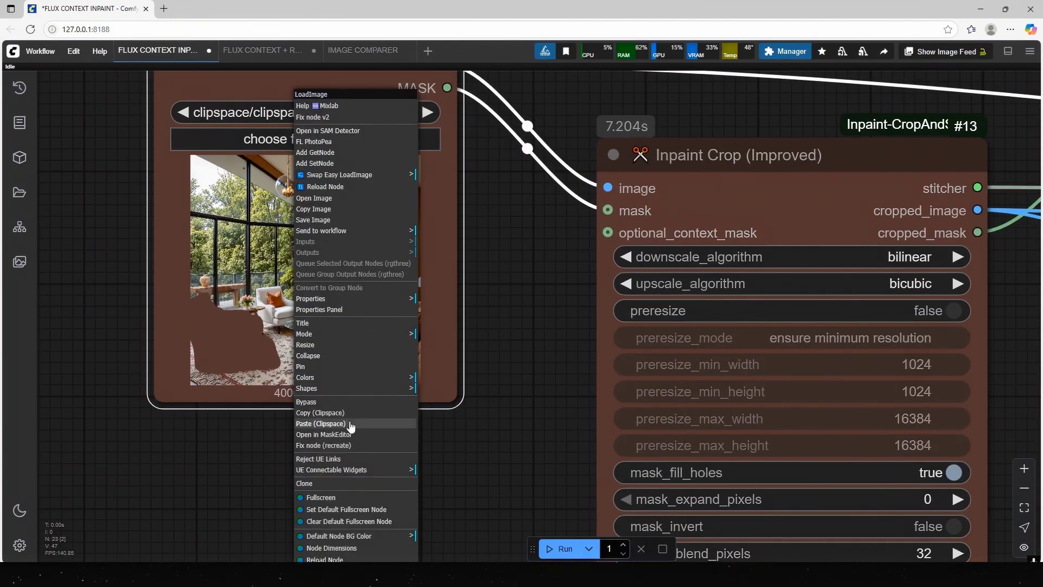
{"action": "left_click", "coordinate": [343, 436]}
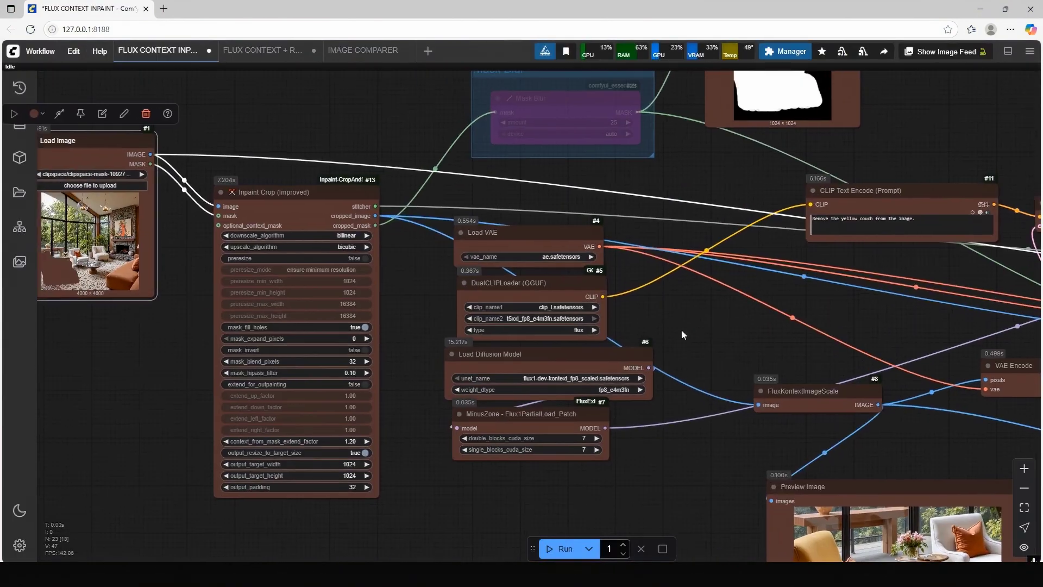
Examine the inpaint workflow's Inpaint Crop settings, model loaders, Mask Blur group and mask preview
{"action": "left_click", "coordinate": [681, 329]}
{"action": "scroll", "coordinate": [424, 312], "scroll_direction": "up", "scroll_amount": 1}
{"action": "left_click_drag", "start_coordinate": [424, 312], "coordinate": [399, 398]}
{"action": "scroll", "coordinate": [399, 398], "scroll_direction": "down", "scroll_amount": 1}
{"action": "left_click_drag", "start_coordinate": [660, 201], "coordinate": [583, 212]}
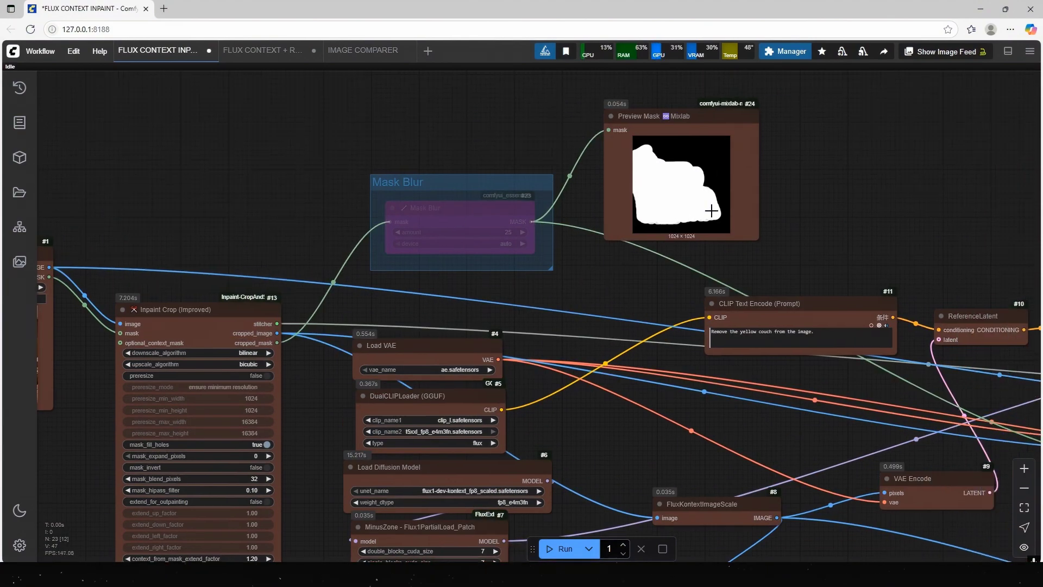
Read the couch-removal prompt in the CLIP Text Encode node and examine the conditioning nodes connected after it
{"action": "left_click_drag", "start_coordinate": [587, 451], "coordinate": [614, 334]}
{"action": "left_click_drag", "start_coordinate": [654, 486], "coordinate": [437, 263]}
{"action": "left_click_drag", "start_coordinate": [720, 77], "coordinate": [524, 288]}
{"action": "scroll", "coordinate": [365, 205], "scroll_direction": "up", "scroll_amount": 3}
{"action": "left_click_drag", "start_coordinate": [369, 203], "coordinate": [369, 215]}
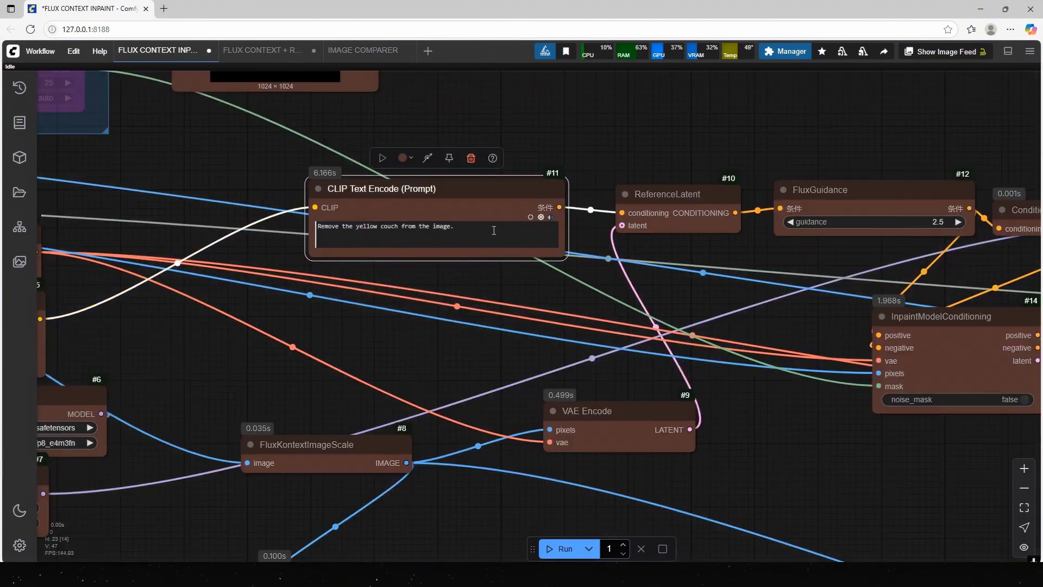
Compare the cropped yellow armchair image with its inpainted version in the lower Image Comparer
{"action": "left_click_drag", "start_coordinate": [389, 354], "coordinate": [388, 364]}
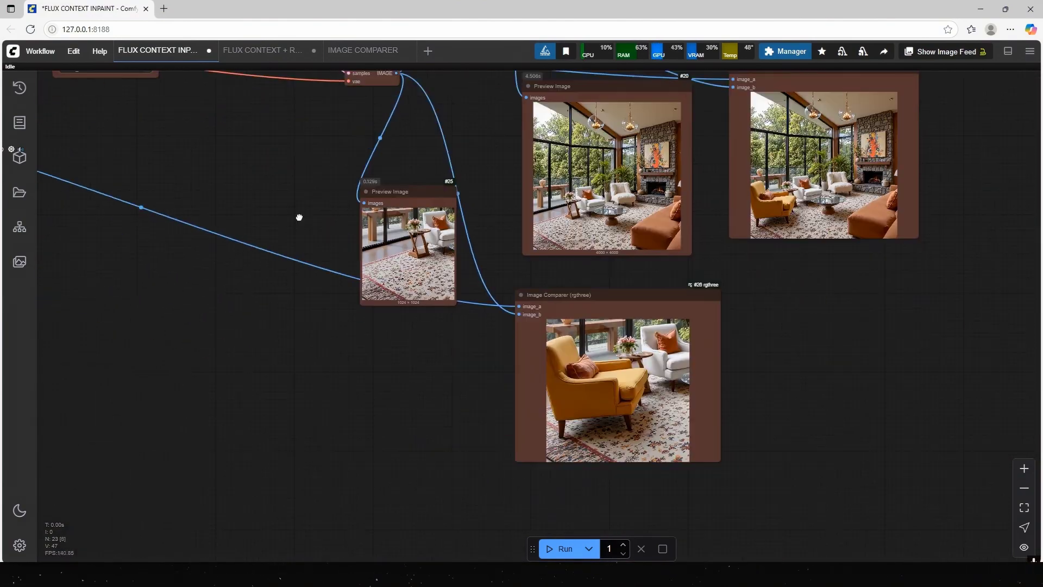
{"action": "scroll", "coordinate": [685, 400], "scroll_direction": "up", "scroll_amount": 4}
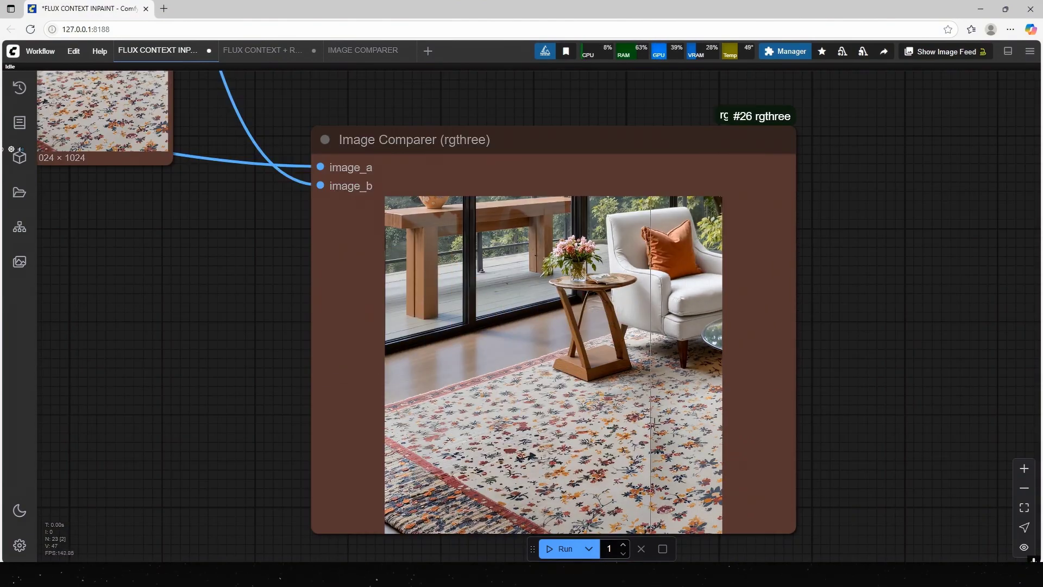
{"action": "scroll", "coordinate": [304, 422], "scroll_direction": "down", "scroll_amount": 7}
{"action": "left_click_drag", "start_coordinate": [270, 351], "coordinate": [403, 417]}
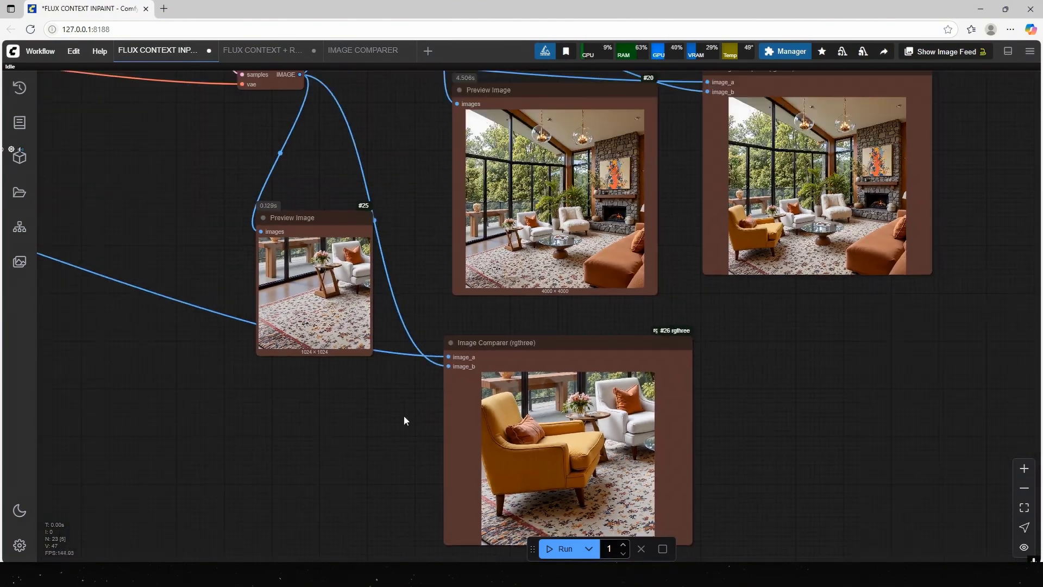
Inspect the full-size stitched living room preview closely, including its rug detail and output resolution
{"action": "left_click_drag", "start_coordinate": [414, 294], "coordinate": [374, 429]}
{"action": "scroll", "coordinate": [515, 389], "scroll_direction": "up", "scroll_amount": 17}
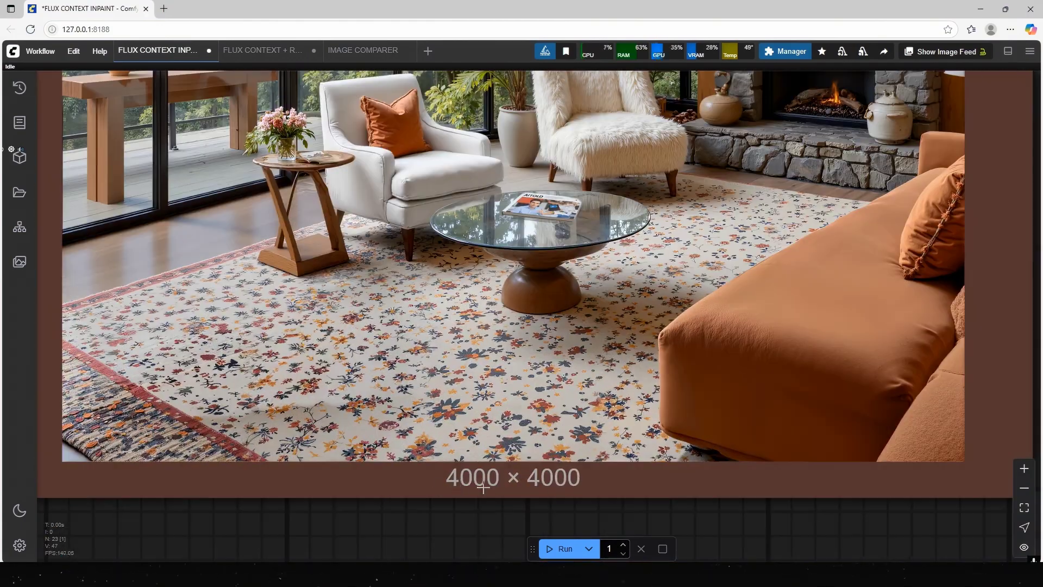
{"action": "scroll", "coordinate": [378, 391], "scroll_direction": "down", "scroll_amount": 13}
Switch to the IMAGE COMPARER workflow and examine the dropper bottle comparison closely, along with its bottle-removal prompt note
{"action": "scroll", "coordinate": [780, 353], "scroll_direction": "up", "scroll_amount": 5}
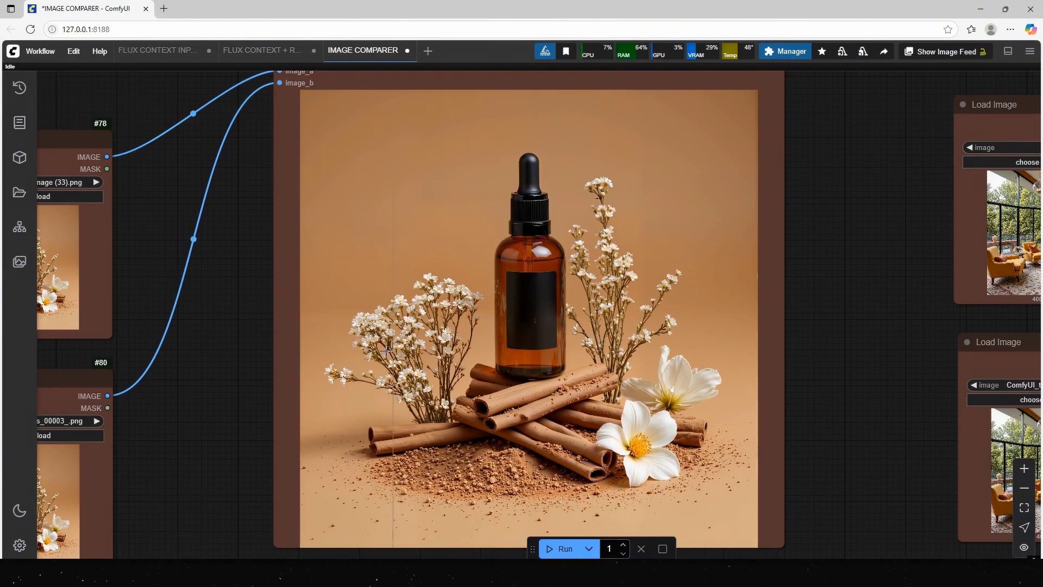
{"action": "scroll", "coordinate": [678, 375], "scroll_direction": "up", "scroll_amount": 10}
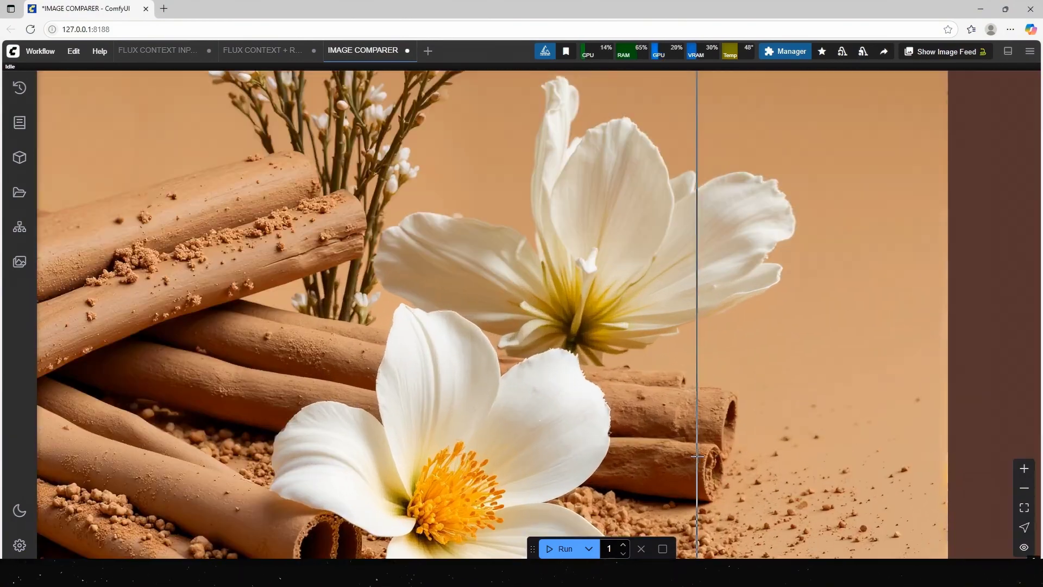
{"action": "scroll", "coordinate": [405, 364], "scroll_direction": "down", "scroll_amount": 15}
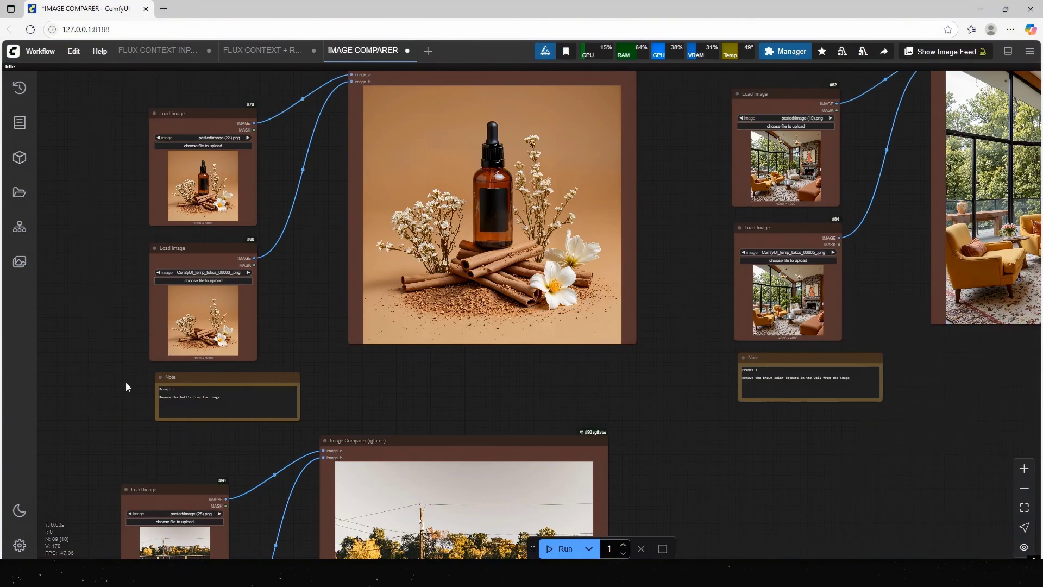
{"action": "scroll", "coordinate": [126, 381], "scroll_direction": "up", "scroll_amount": 8}
{"action": "scroll", "coordinate": [505, 360], "scroll_direction": "down", "scroll_amount": 6}
Read the prompt note about removing brown wall objects and inspect the matching living room image in its Image Comparer
{"action": "left_click_drag", "start_coordinate": [517, 375], "coordinate": [107, 391]}
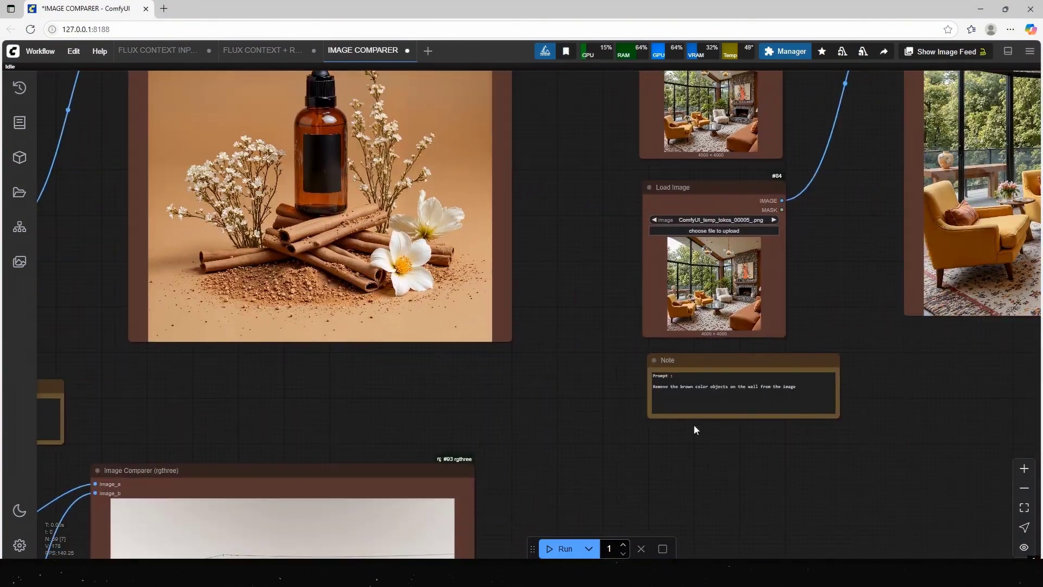
{"action": "left_click_drag", "start_coordinate": [891, 406], "coordinate": [678, 441]}
{"action": "scroll", "coordinate": [678, 441], "scroll_direction": "up", "scroll_amount": 5}
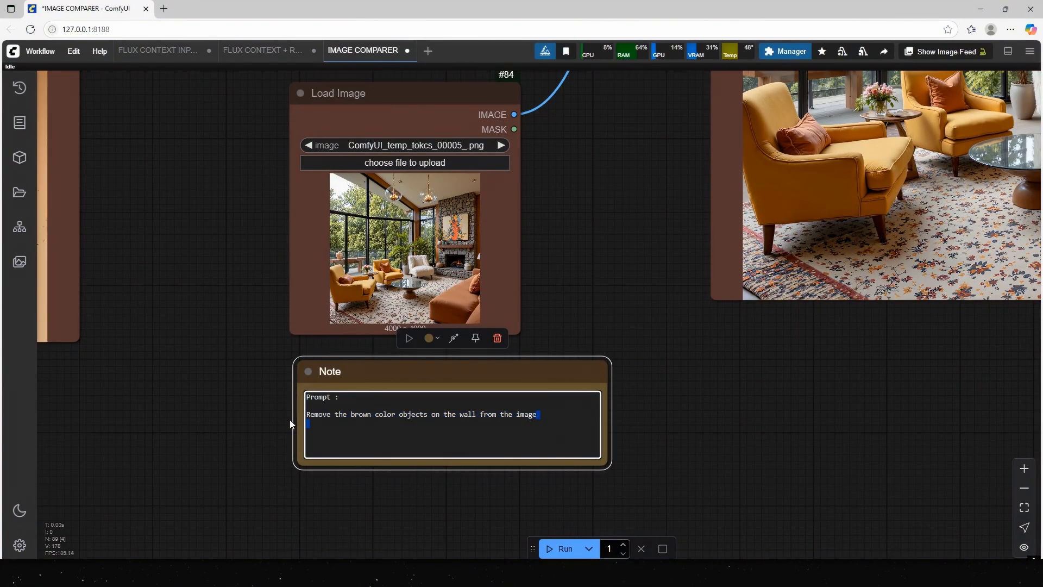
{"action": "left_click", "coordinate": [692, 363]}
{"action": "left_click_drag", "start_coordinate": [691, 363], "coordinate": [272, 564]}
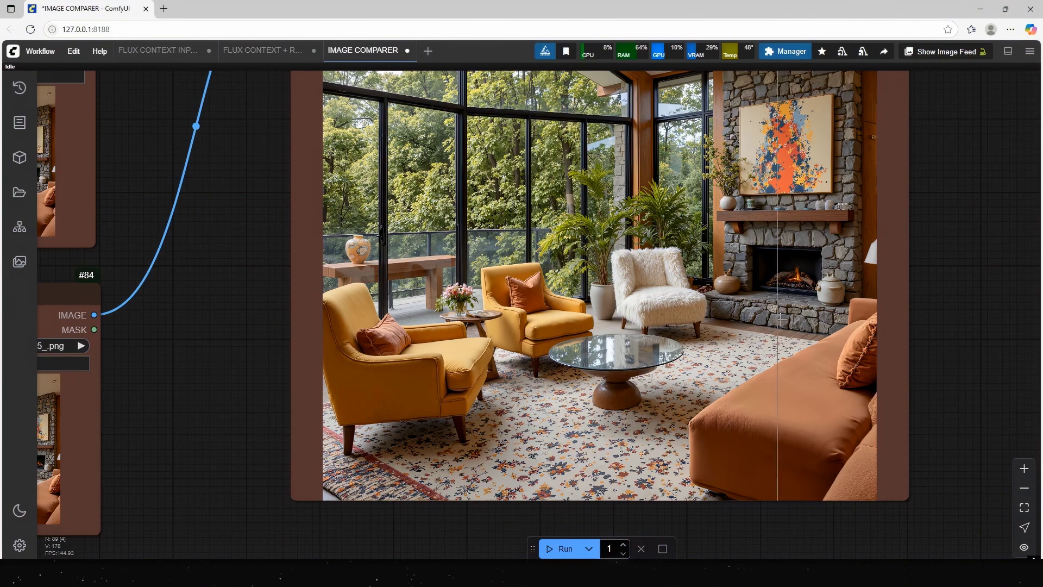
{"action": "scroll", "coordinate": [750, 266], "scroll_direction": "up", "scroll_amount": 15}
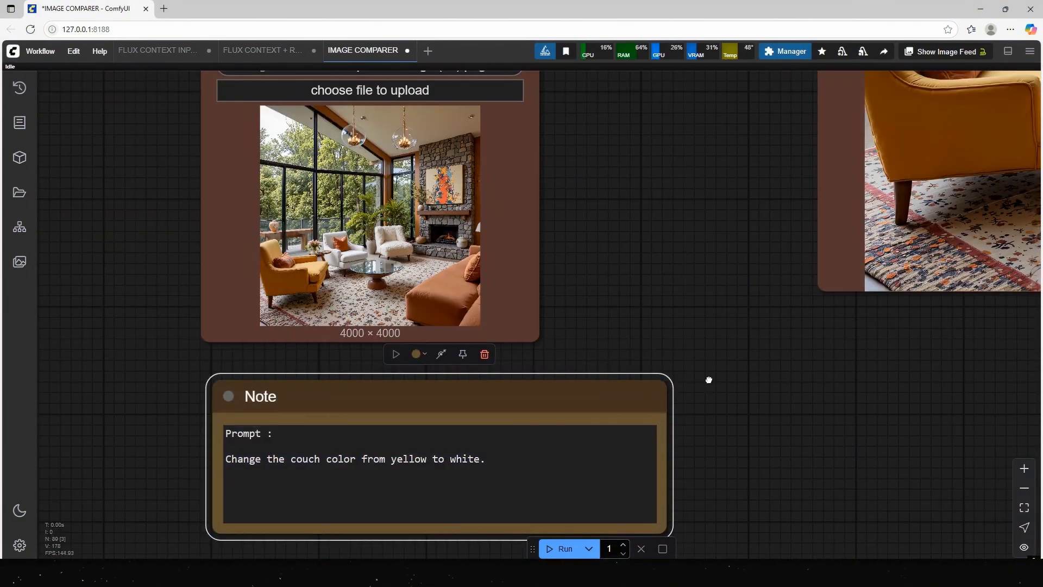
Compare the original and recolored armchair up close in the living room comparison for the yellow-to-white couch prompt
{"action": "scroll", "coordinate": [708, 380], "scroll_direction": "down", "scroll_amount": 3}
{"action": "left_click_drag", "start_coordinate": [709, 380], "coordinate": [234, 565]}
{"action": "scroll", "coordinate": [233, 554], "scroll_direction": "down", "scroll_amount": 4}
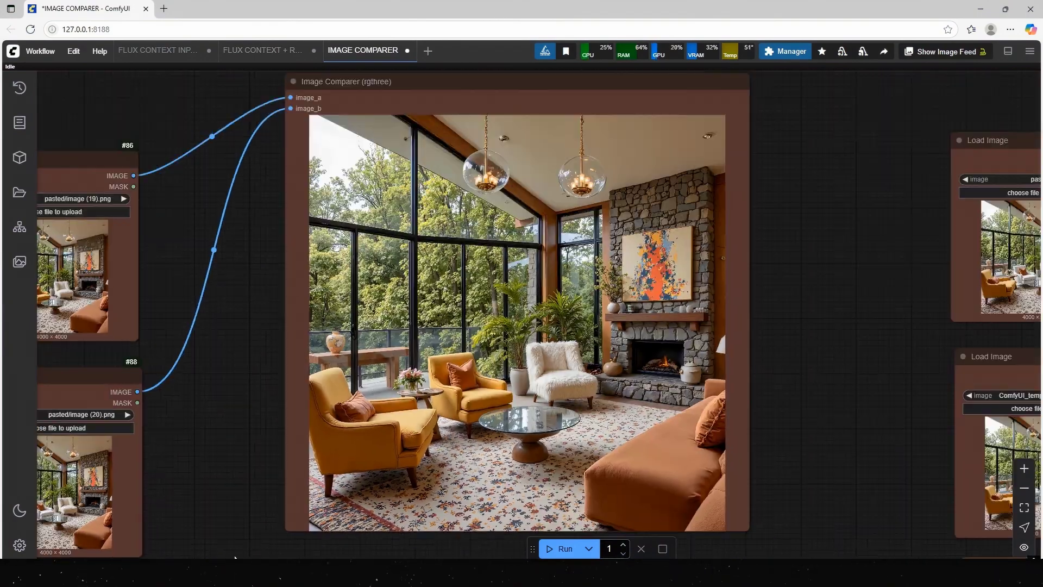
{"action": "scroll", "coordinate": [374, 470], "scroll_direction": "up", "scroll_amount": 6}
{"action": "scroll", "coordinate": [541, 353], "scroll_direction": "up", "scroll_amount": 6}
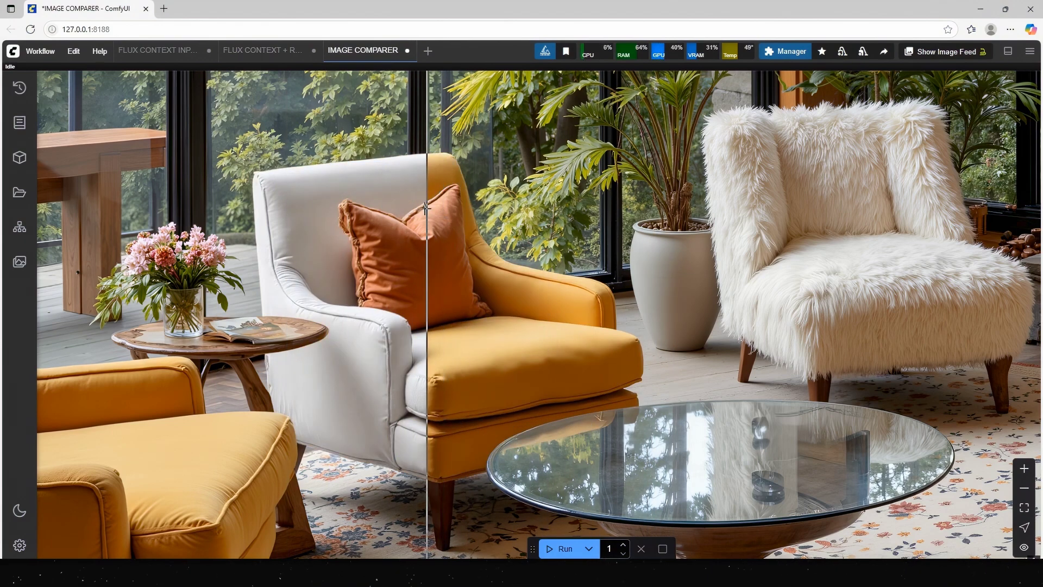
Read the prompt note about adding an "AITOLD" magazine and compare the glass coffee table before and after the edit
{"action": "scroll", "coordinate": [341, 207], "scroll_direction": "up", "scroll_amount": 5}
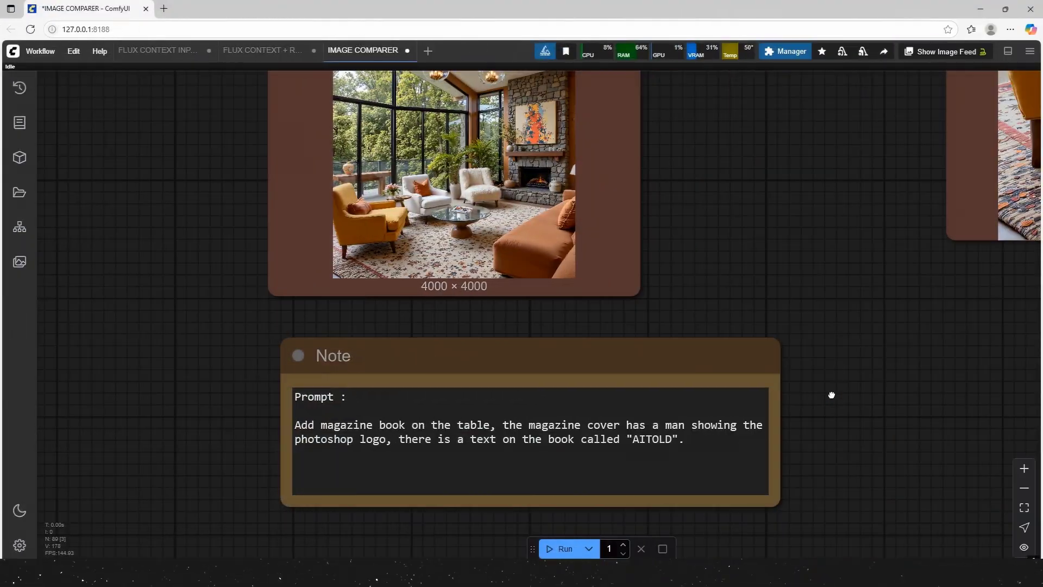
{"action": "scroll", "coordinate": [594, 442], "scroll_direction": "down", "scroll_amount": 4}
{"action": "left_click_drag", "start_coordinate": [594, 442], "coordinate": [304, 549]}
{"action": "left_click_drag", "start_coordinate": [337, 403], "coordinate": [115, 509]}
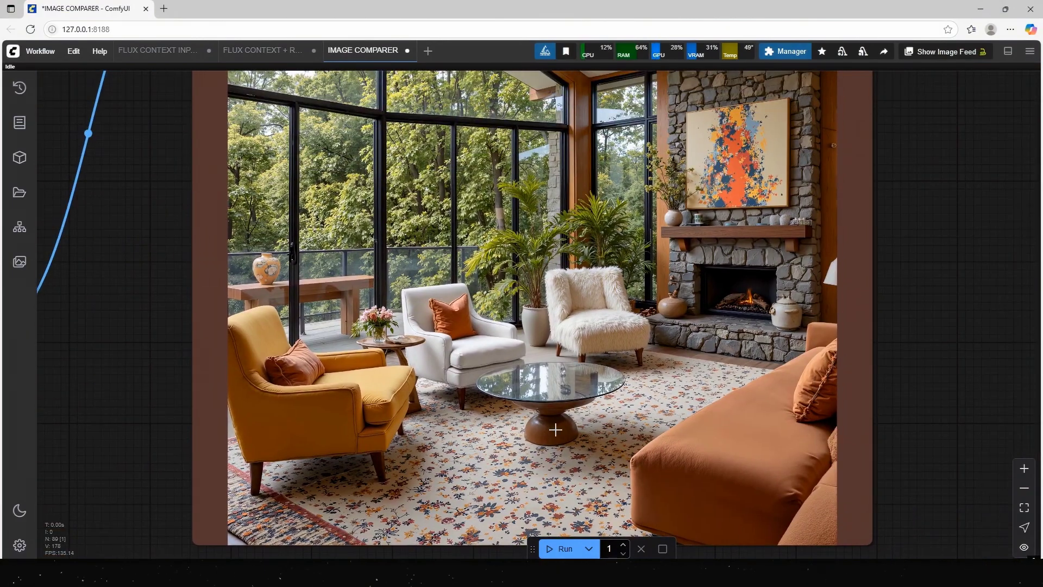
{"action": "scroll", "coordinate": [580, 382], "scroll_direction": "up", "scroll_amount": 6}
{"action": "scroll", "coordinate": [522, 380], "scroll_direction": "up", "scroll_amount": 4}
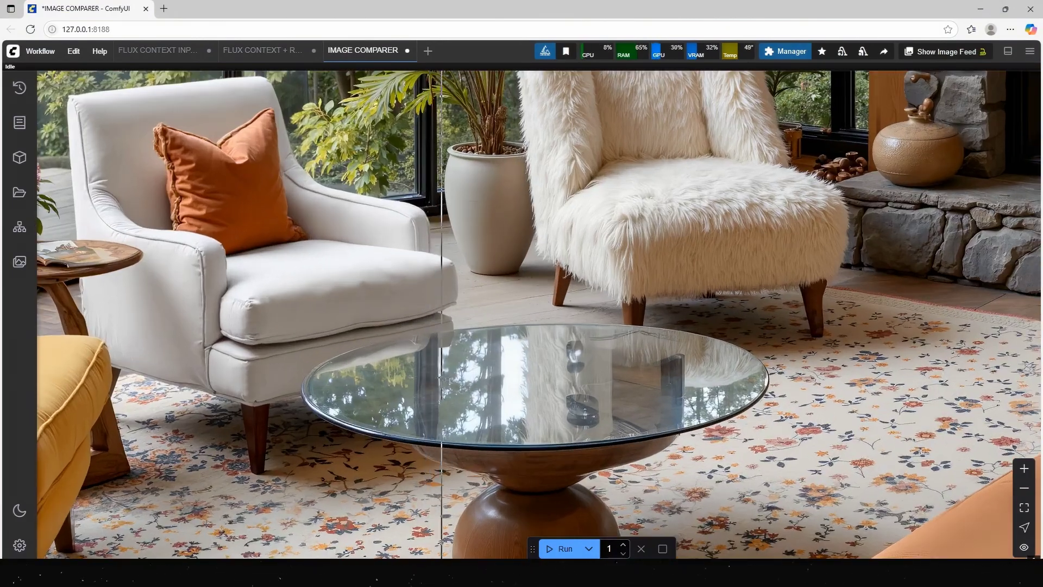
{"action": "scroll", "coordinate": [581, 361], "scroll_direction": "up", "scroll_amount": 3}
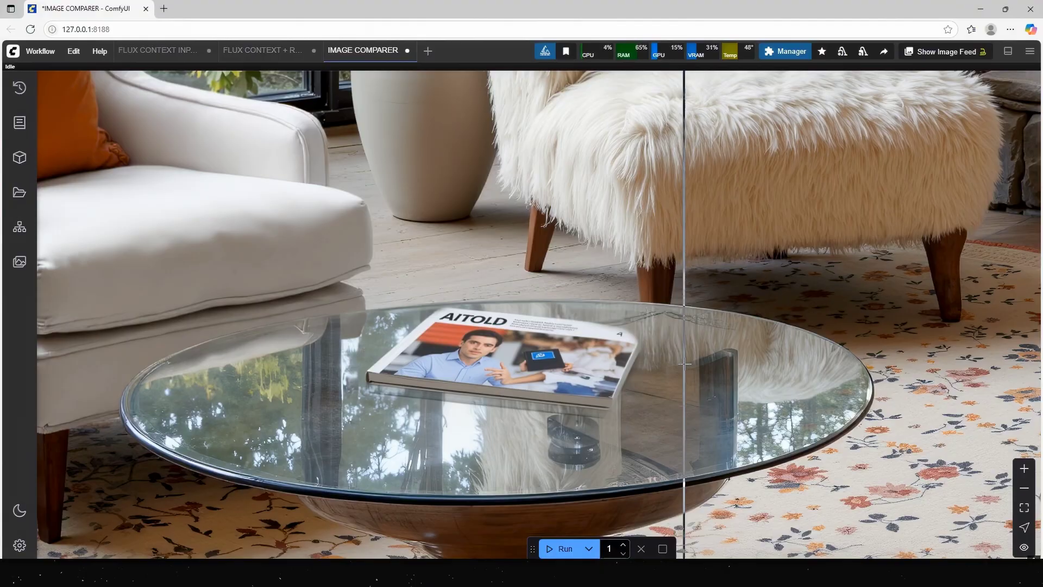
Survey the whole collection of Image Comparer examples, including the thumbnail, perfume portrait, cap, car and sign-holder groups
{"action": "scroll", "coordinate": [685, 363], "scroll_direction": "down", "scroll_amount": 5}
{"action": "scroll", "coordinate": [841, 377], "scroll_direction": "down", "scroll_amount": 3}
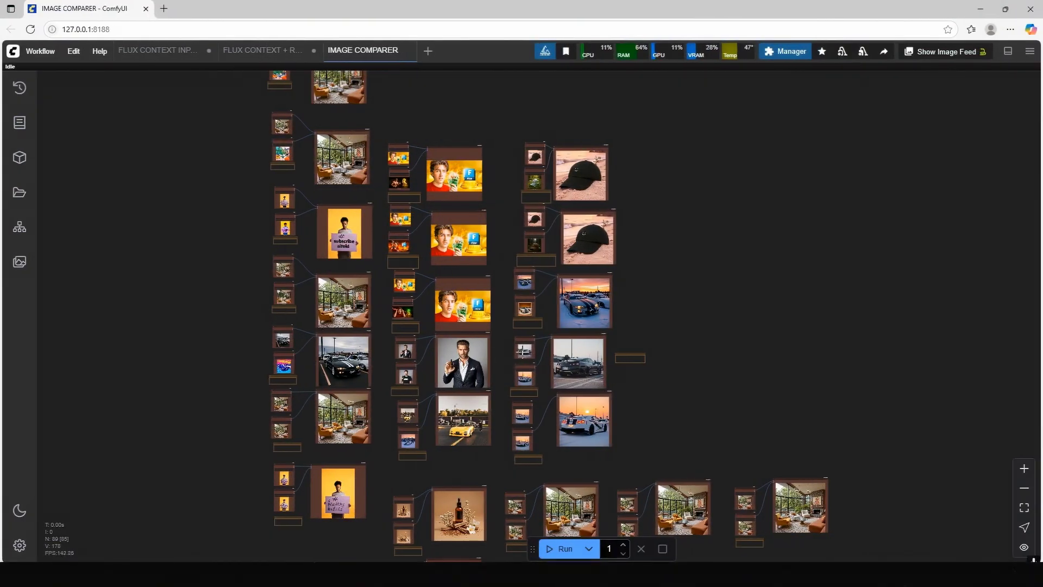
{"action": "scroll", "coordinate": [489, 369], "scroll_direction": "up", "scroll_amount": 6}
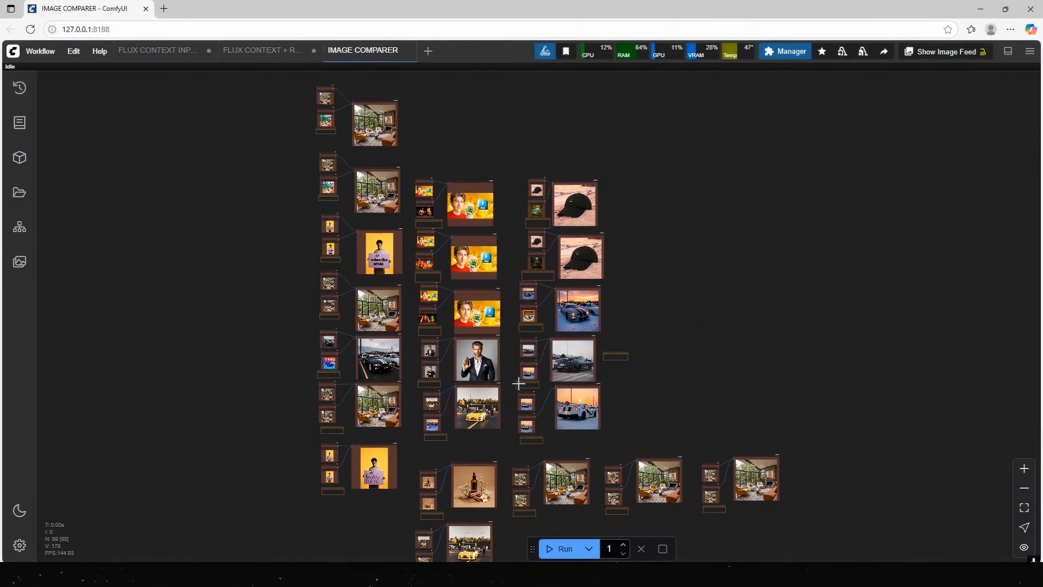
{"action": "scroll", "coordinate": [419, 344], "scroll_direction": "up", "scroll_amount": 6}
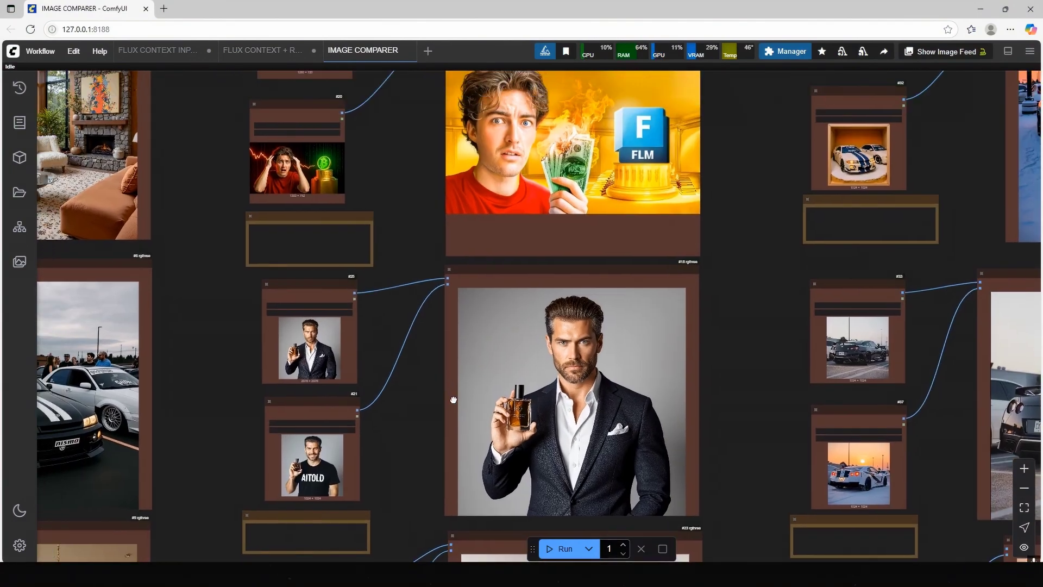
{"action": "left_click_drag", "start_coordinate": [454, 400], "coordinate": [447, 482]}
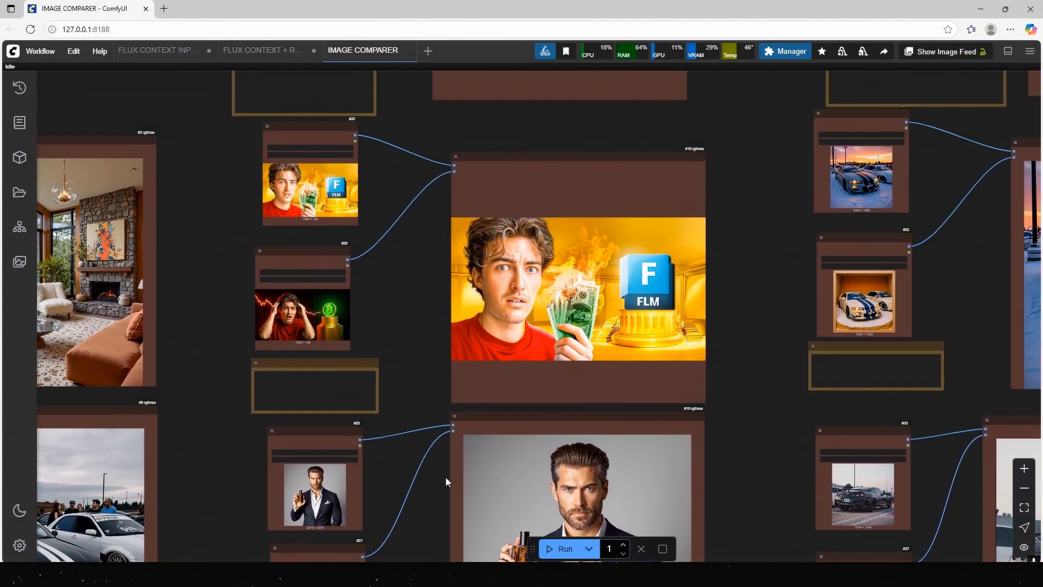
{"action": "scroll", "coordinate": [730, 306], "scroll_direction": "down", "scroll_amount": 8}
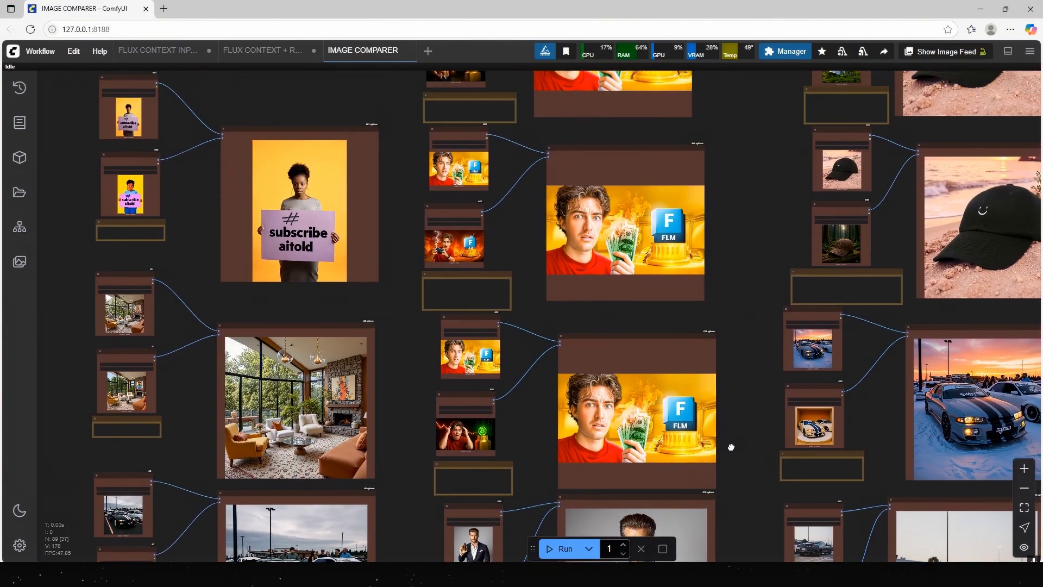
{"action": "scroll", "coordinate": [410, 317], "scroll_direction": "down", "scroll_amount": 5}
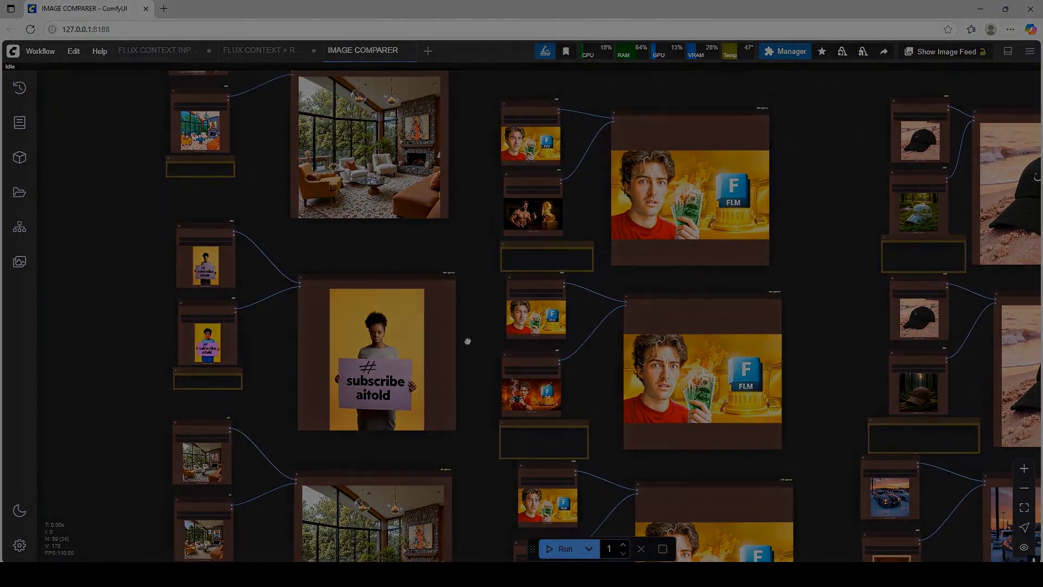